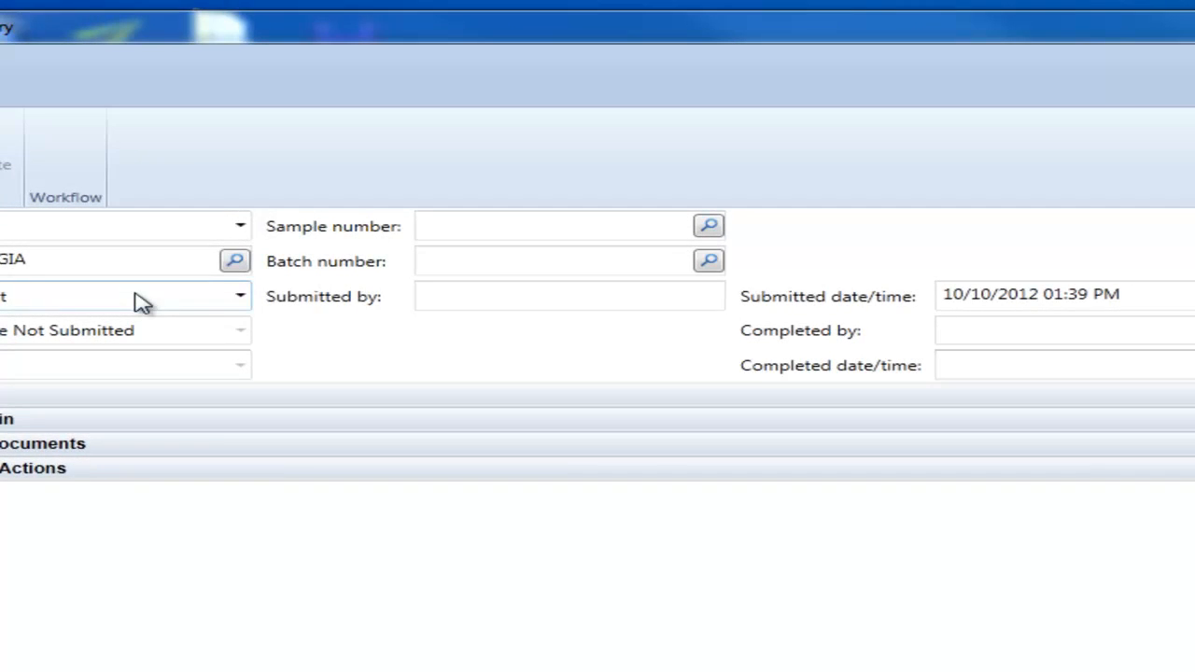
# - Set the quality sample's type to Batch Operation
pyautogui.click(241, 230)
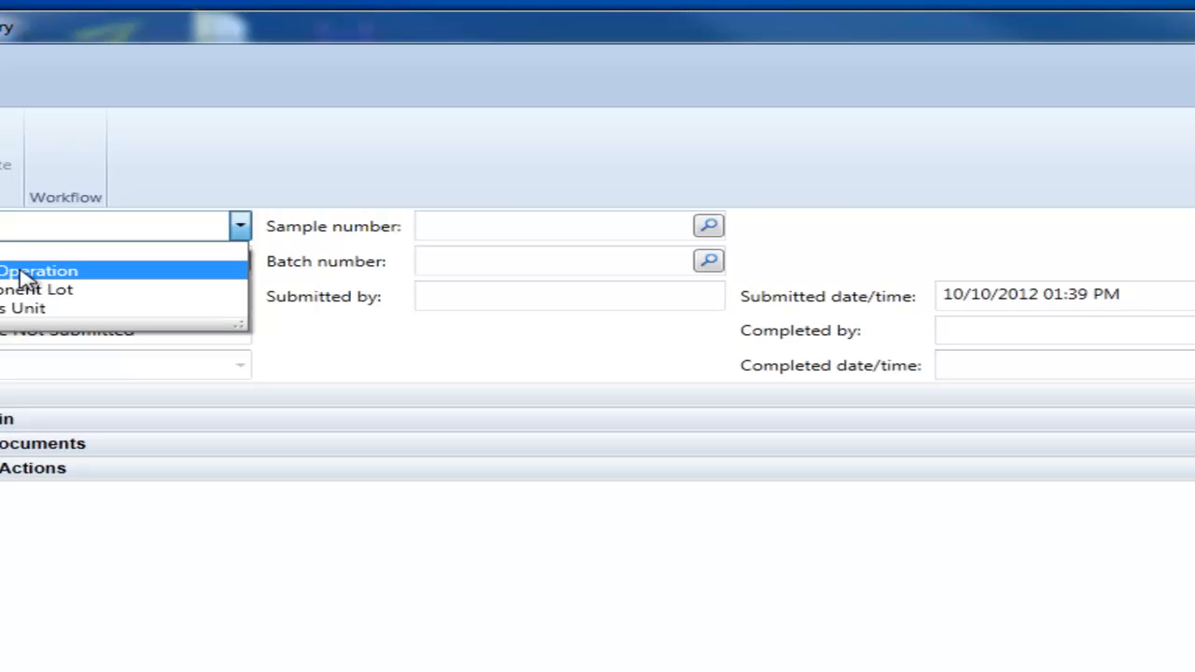
pyautogui.click(23, 278)
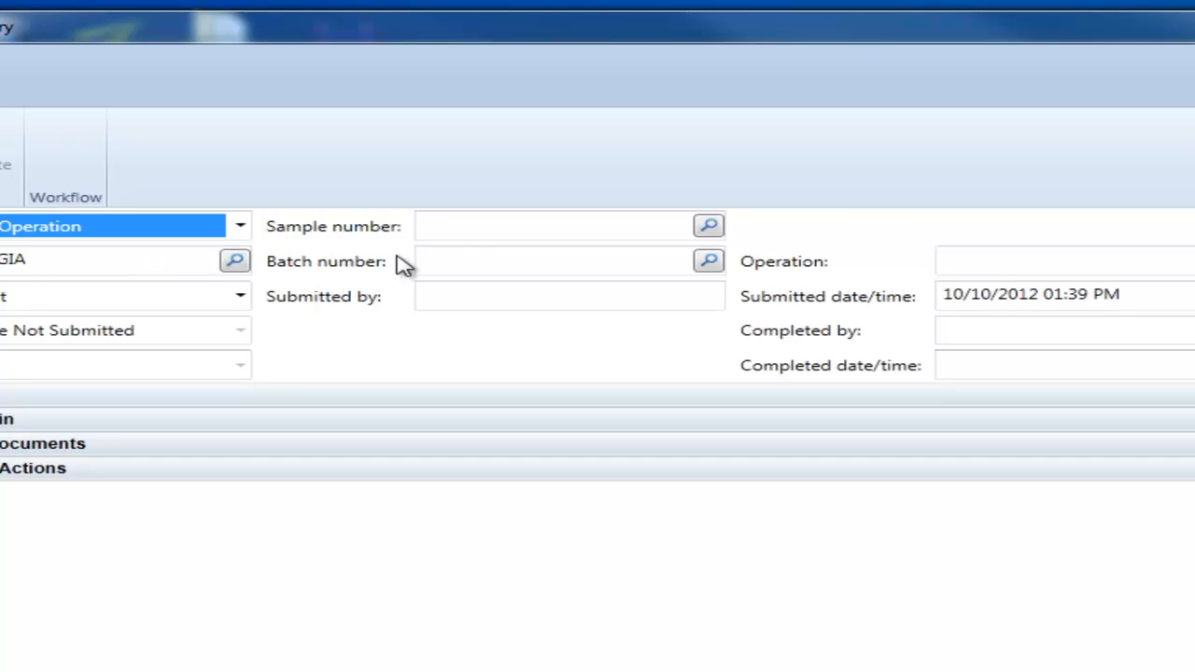
pyautogui.click(456, 232)
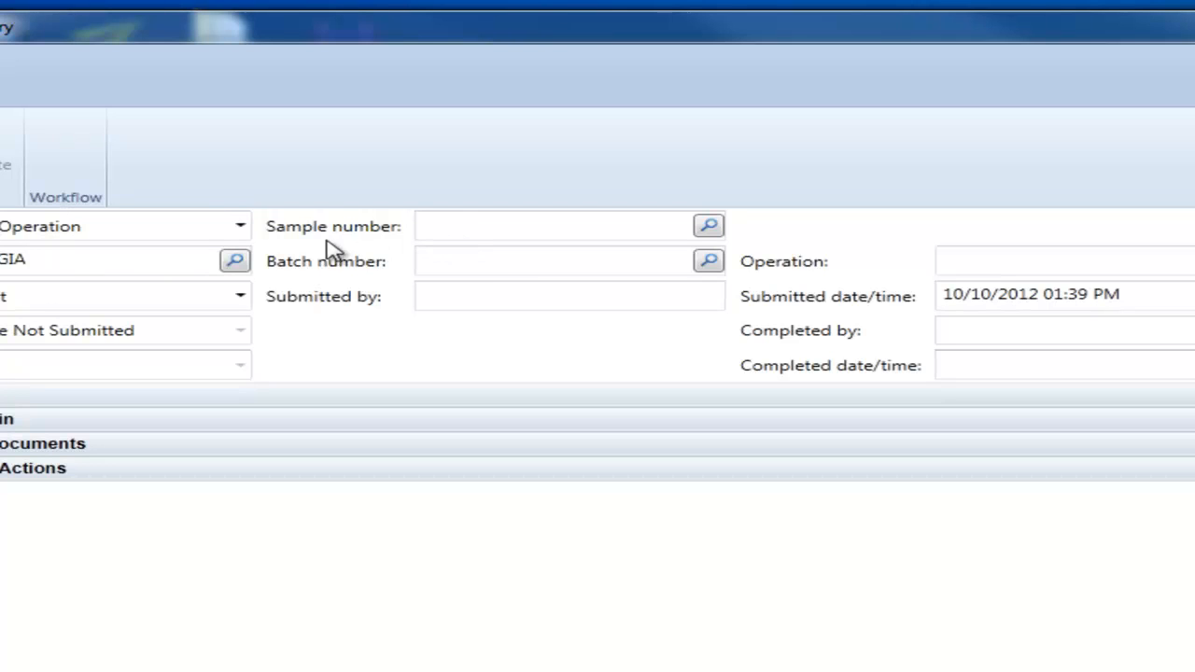
pyautogui.click(136, 265)
# - Look up and select the VICINITY RED batch WE-0252, and choose the PRE-MIX #1 operation of the PRE-MIX unit
pyautogui.click(593, 268)
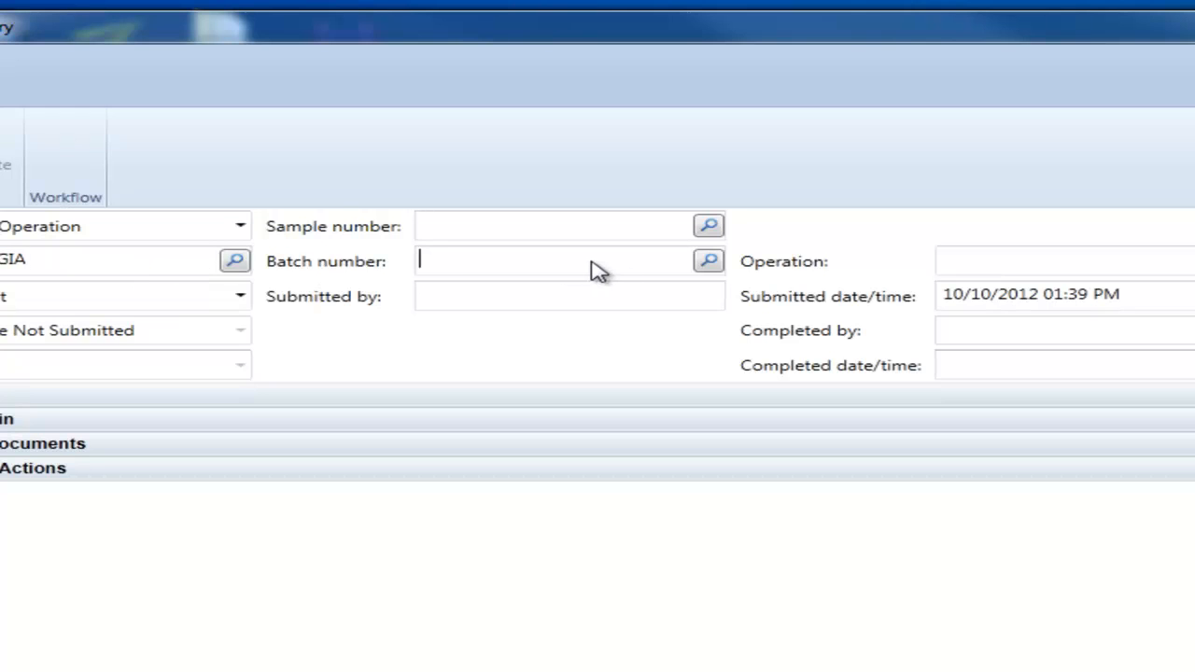
pyautogui.click(699, 240)
pyautogui.moveTo(493, 182); pyautogui.dragTo(483, 469)
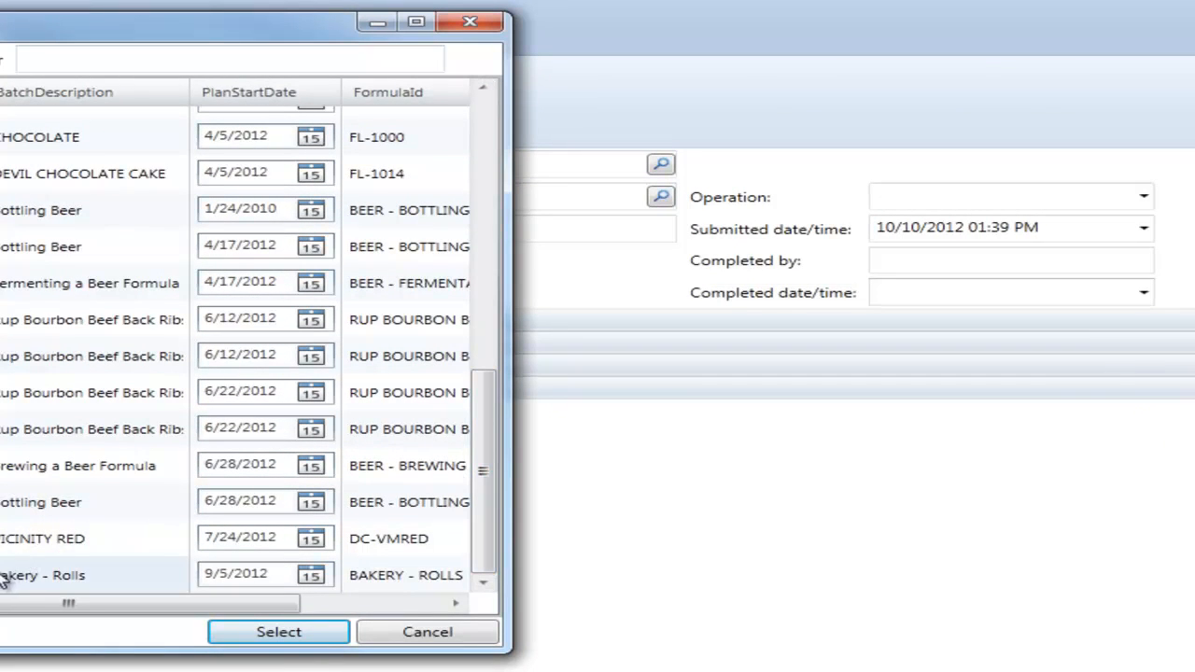
pyautogui.doubleClick(37, 538)
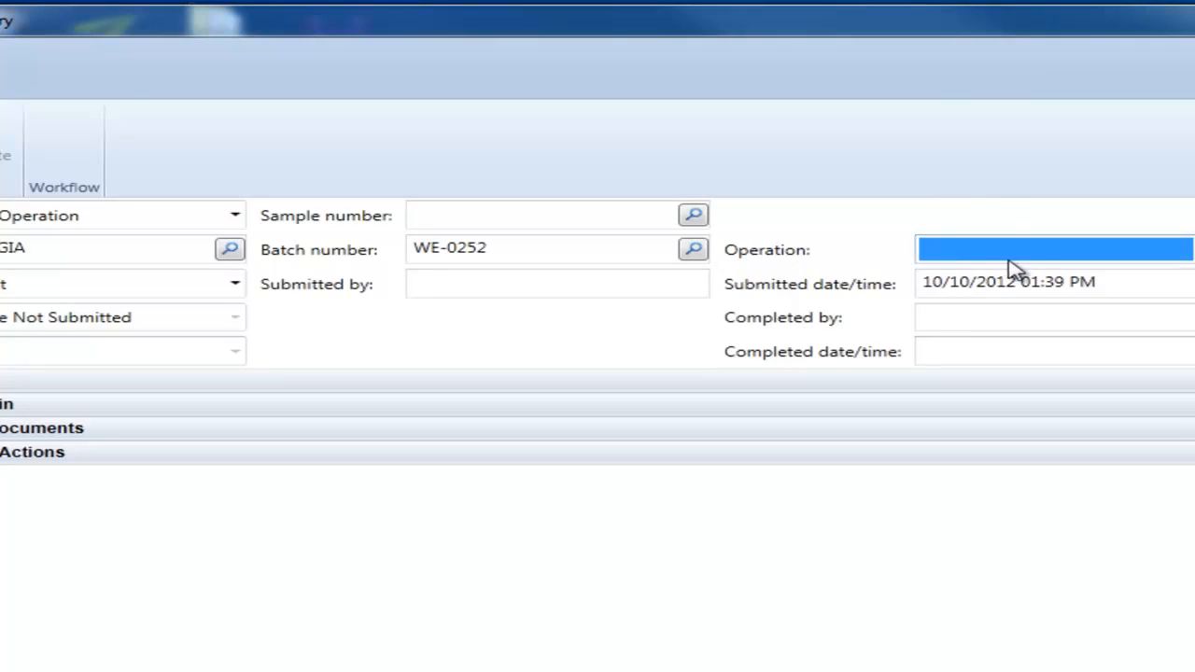
pyautogui.click(1032, 261)
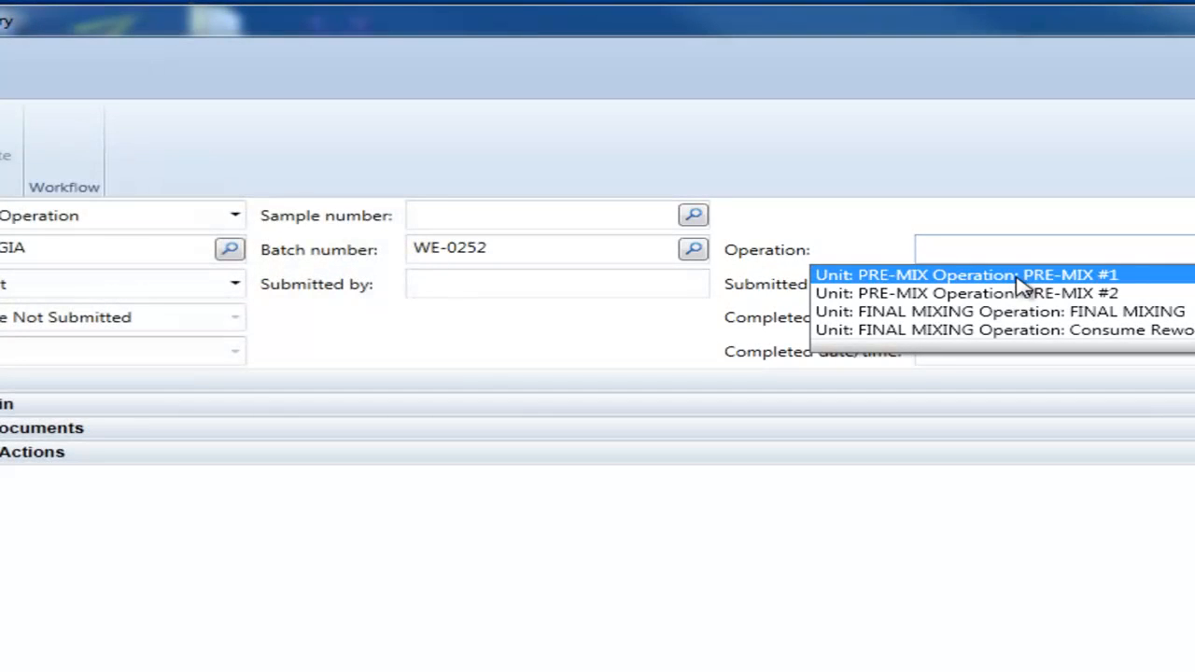
pyautogui.click(1016, 278)
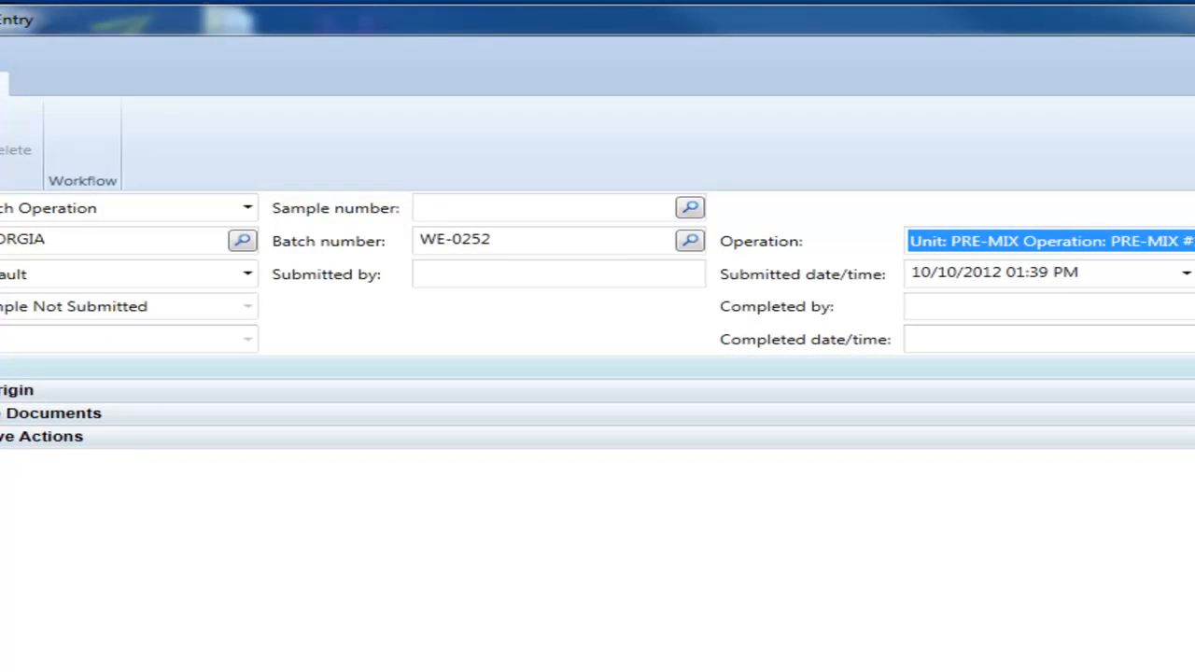
# - Expand the Tests section and examine the assigned QC tests with their procedures, results and notes fields
pyautogui.click(9, 141)
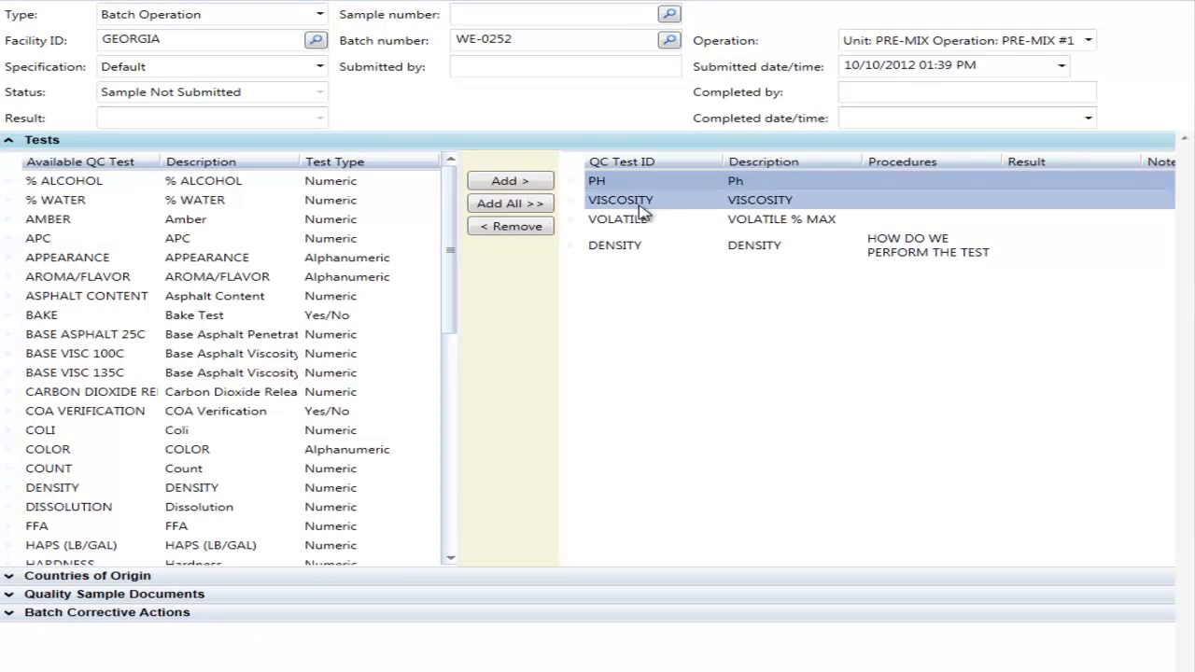
pyautogui.click(627, 182)
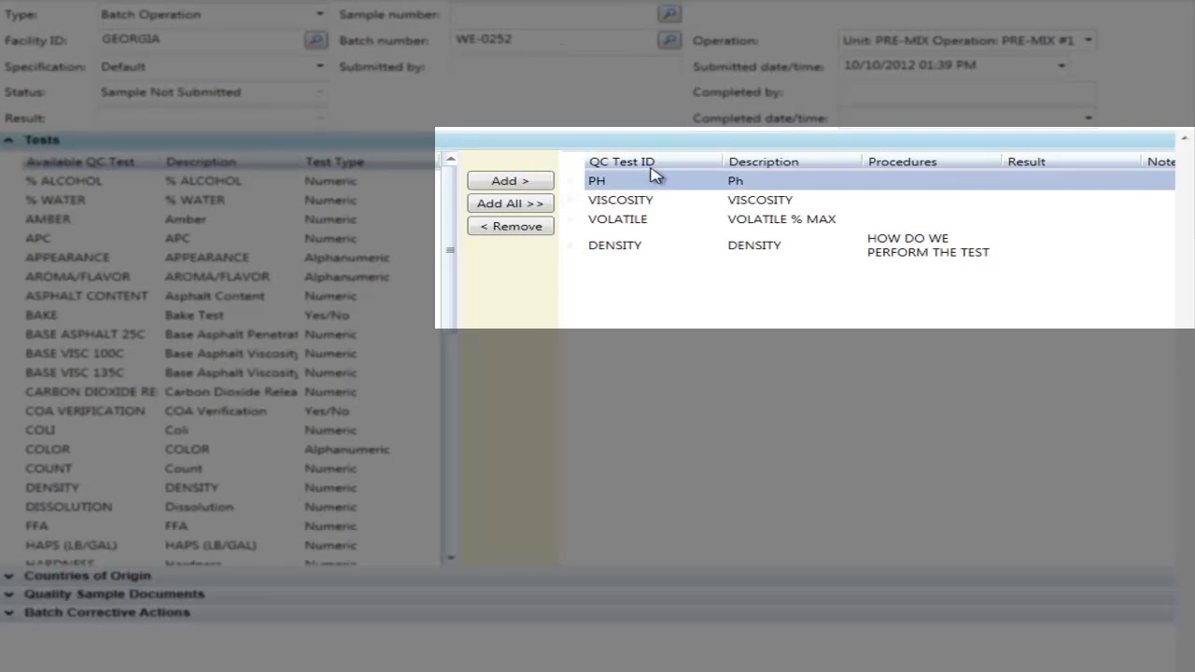
pyautogui.click(588, 248)
pyautogui.click(912, 183)
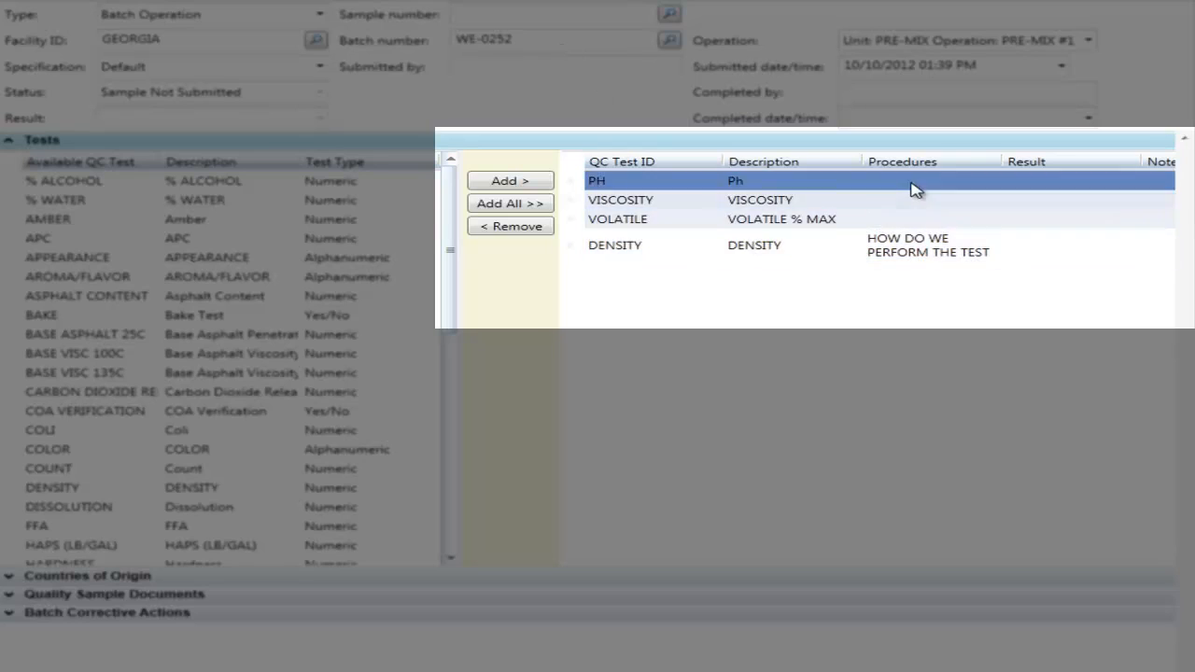
pyautogui.click(915, 254)
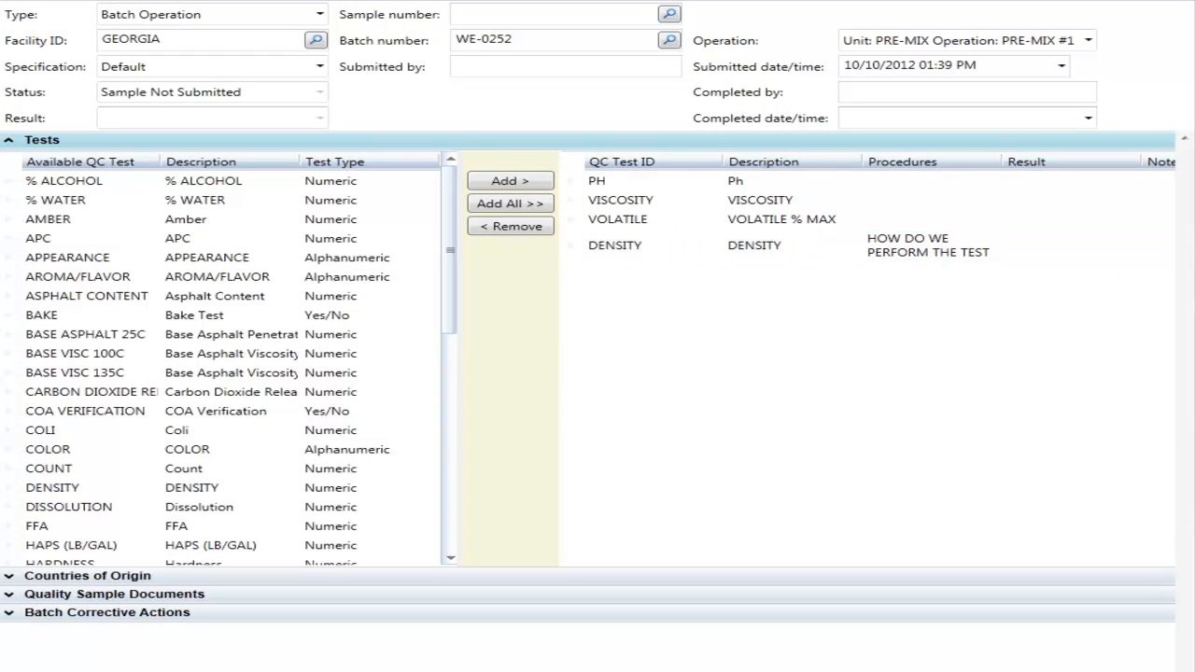
pyautogui.click(1045, 183)
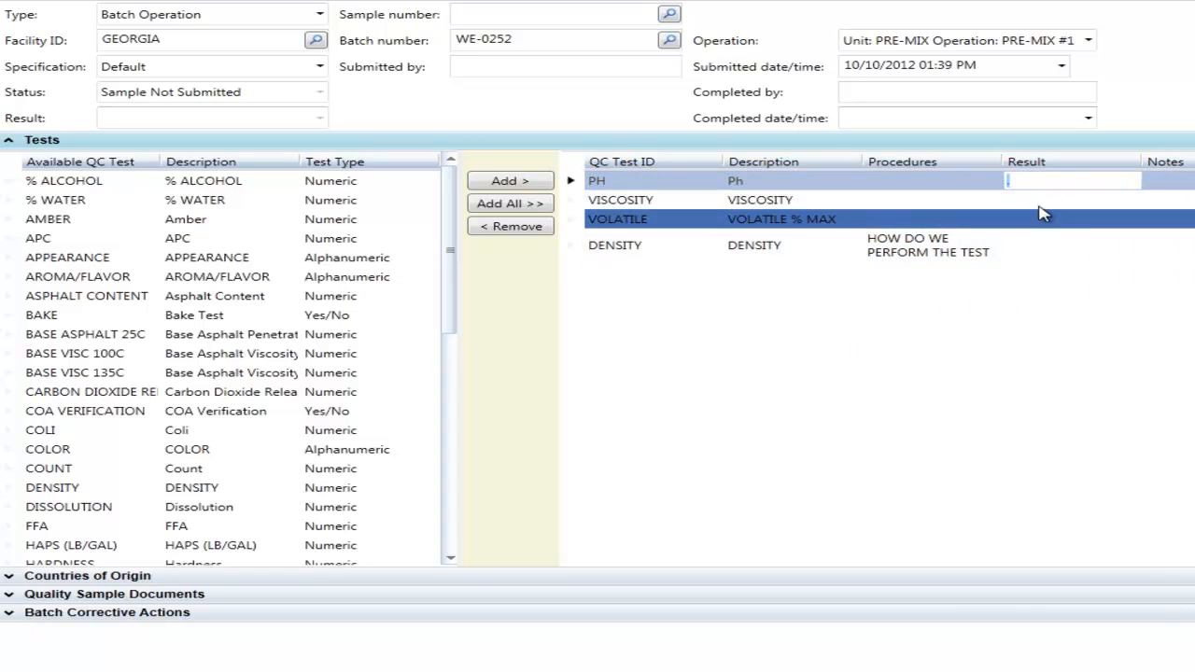
pyautogui.click(1034, 200)
pyautogui.click(1040, 221)
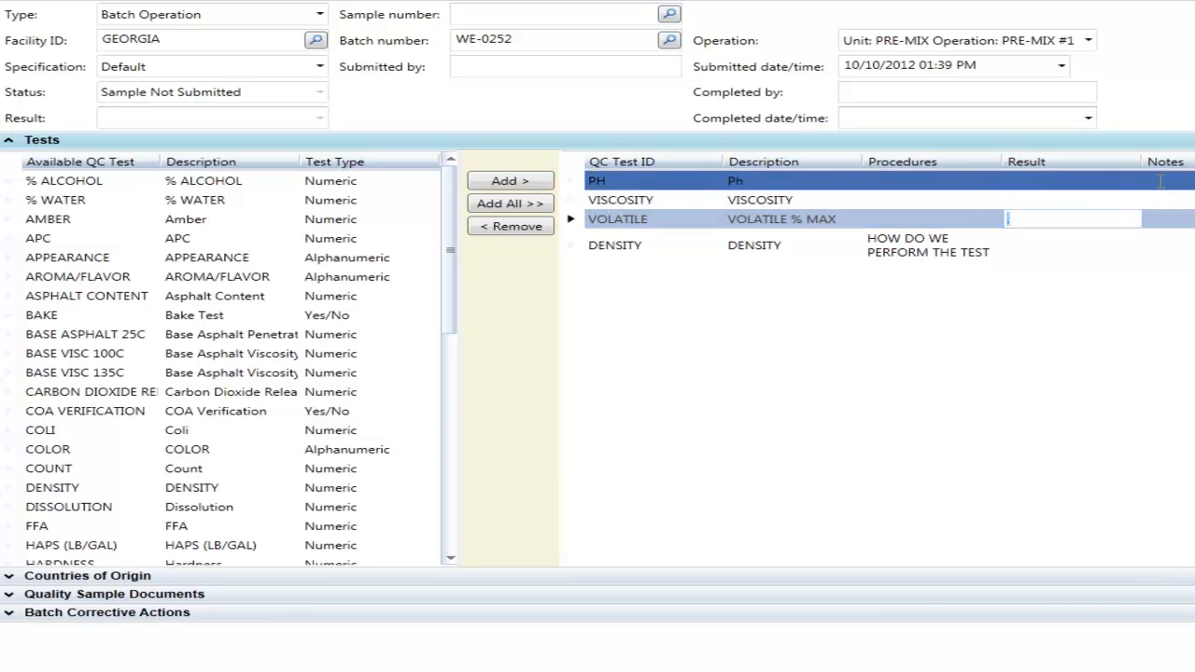
pyautogui.click(1163, 198)
# - Enter 8.9 as the result of the PH test and collapse the Tests section
pyautogui.click(1032, 184)
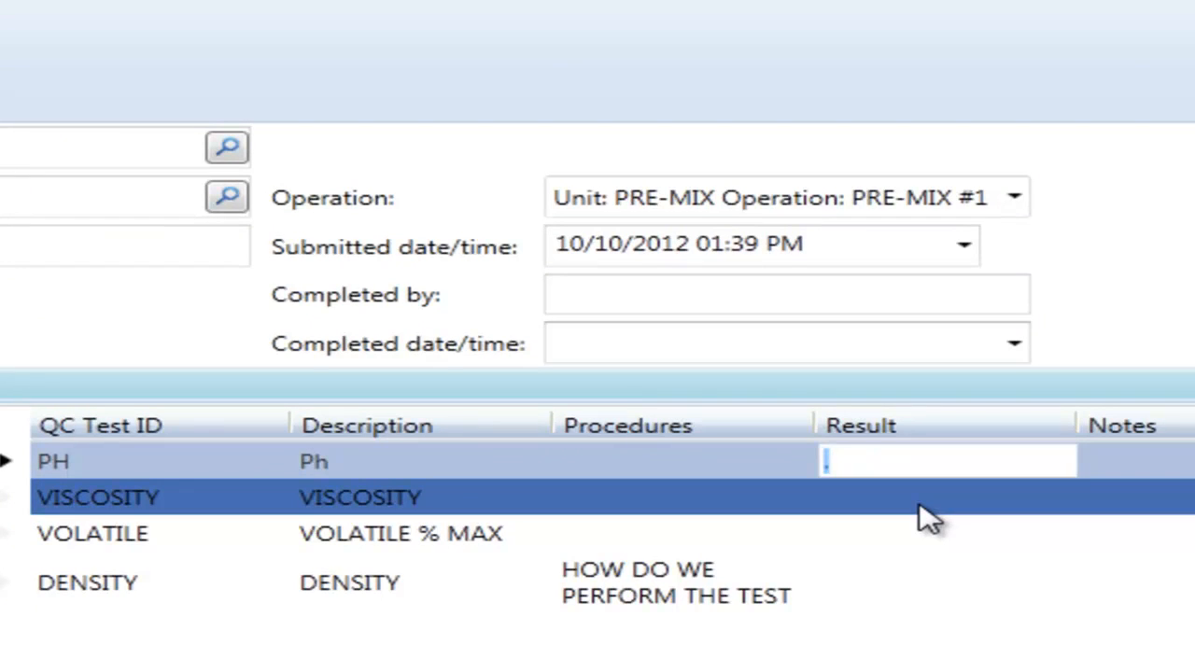
pyautogui.write('8.9')
pyautogui.press('Return')
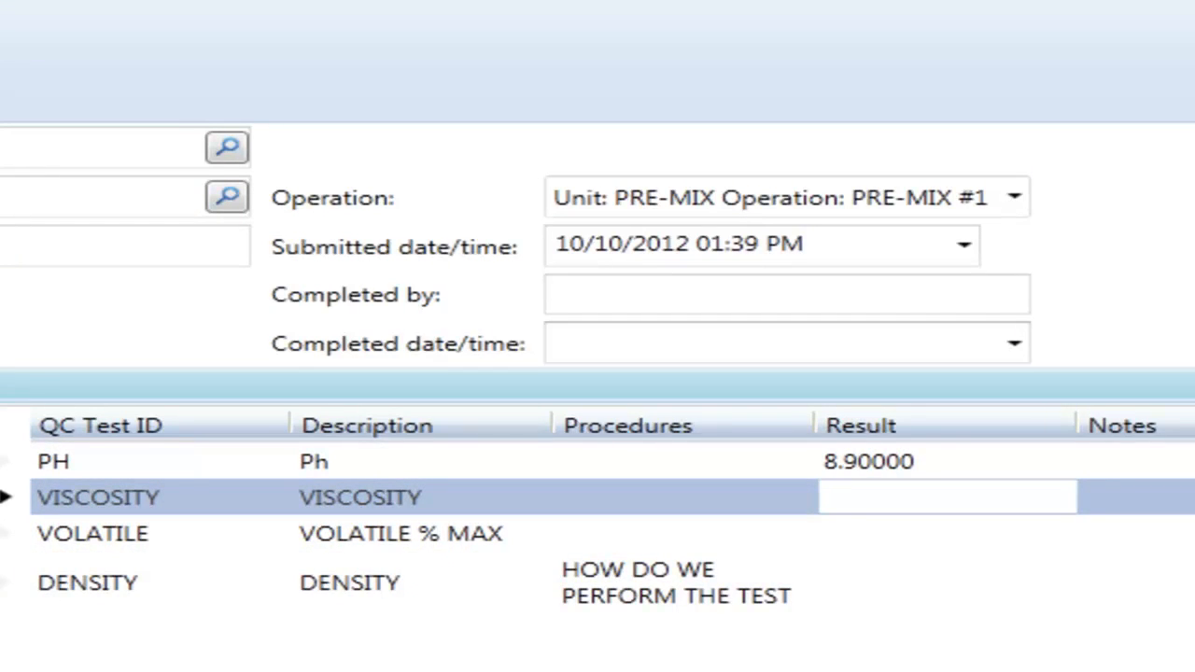
pyautogui.hscroll(-1, 598, 538)
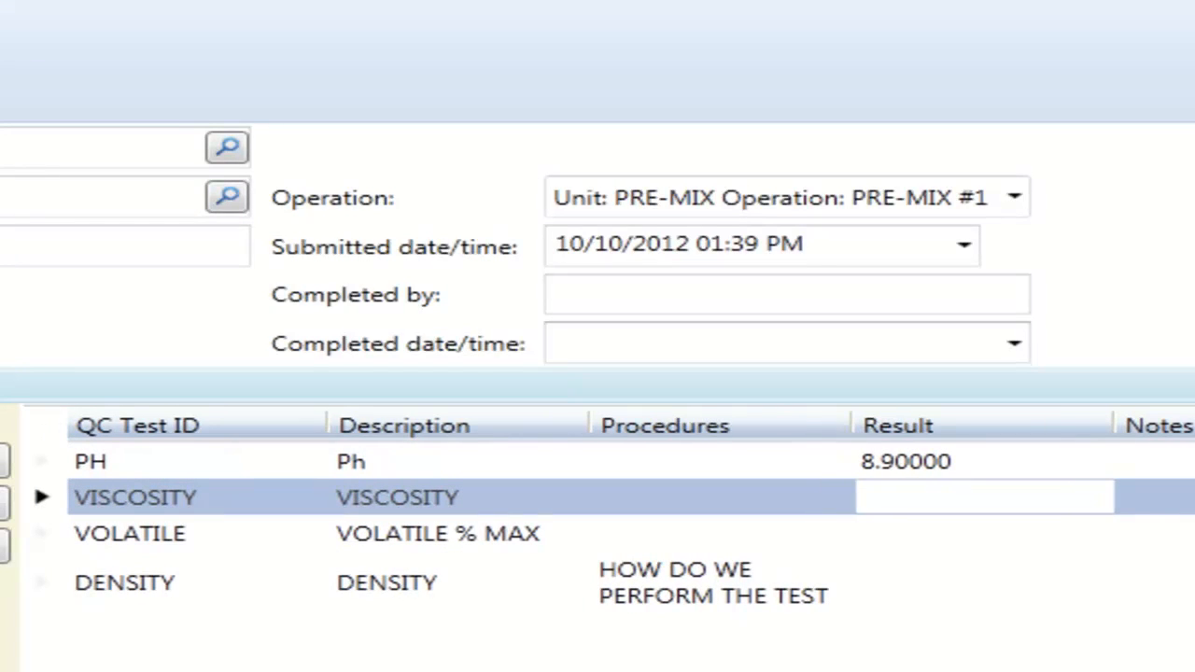
pyautogui.click(10, 384)
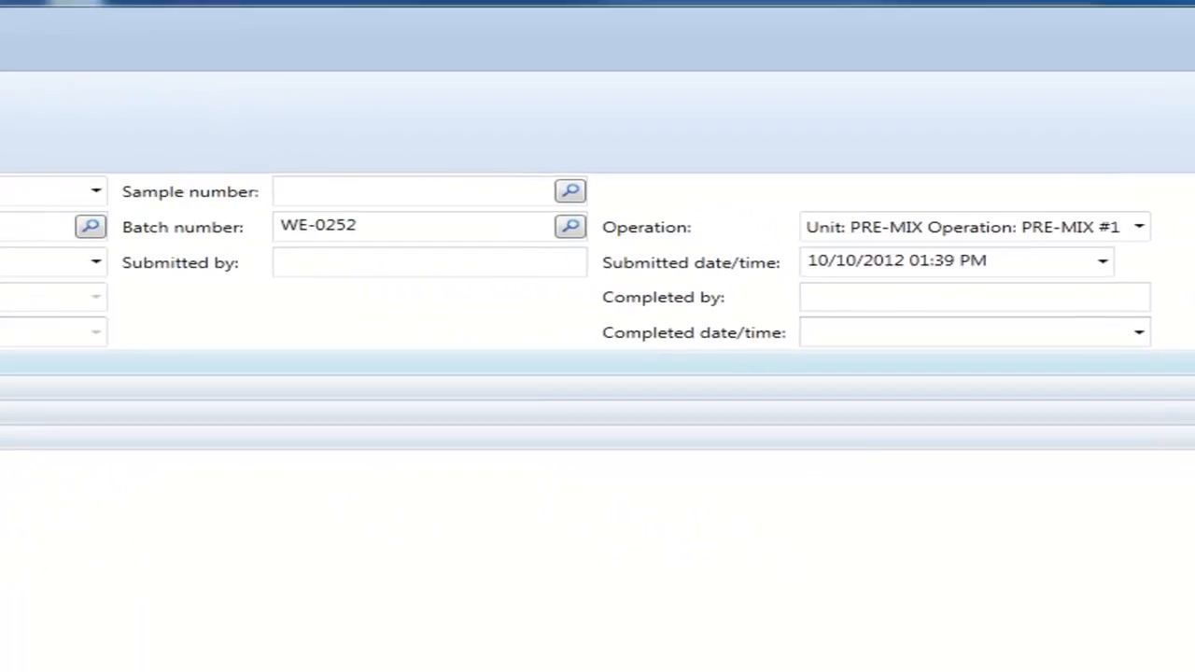
# - View the Countries of Origin and Quality Sample Documents sections, collapsing each after viewing
pyautogui.click(4, 381)
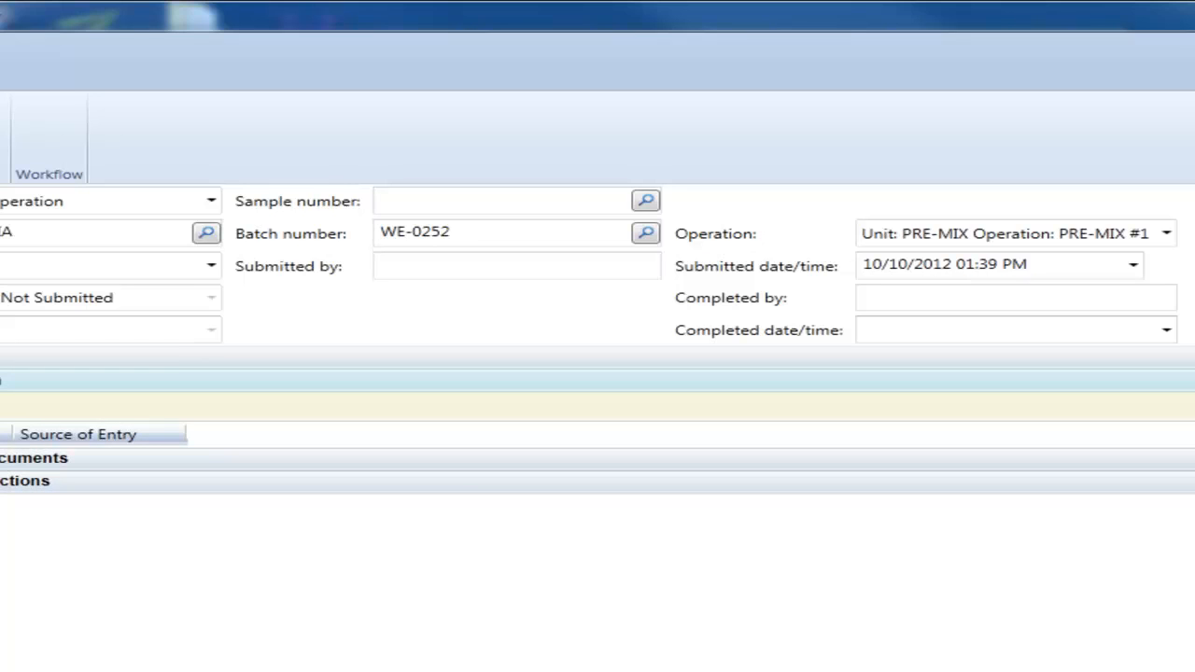
pyautogui.click(3, 381)
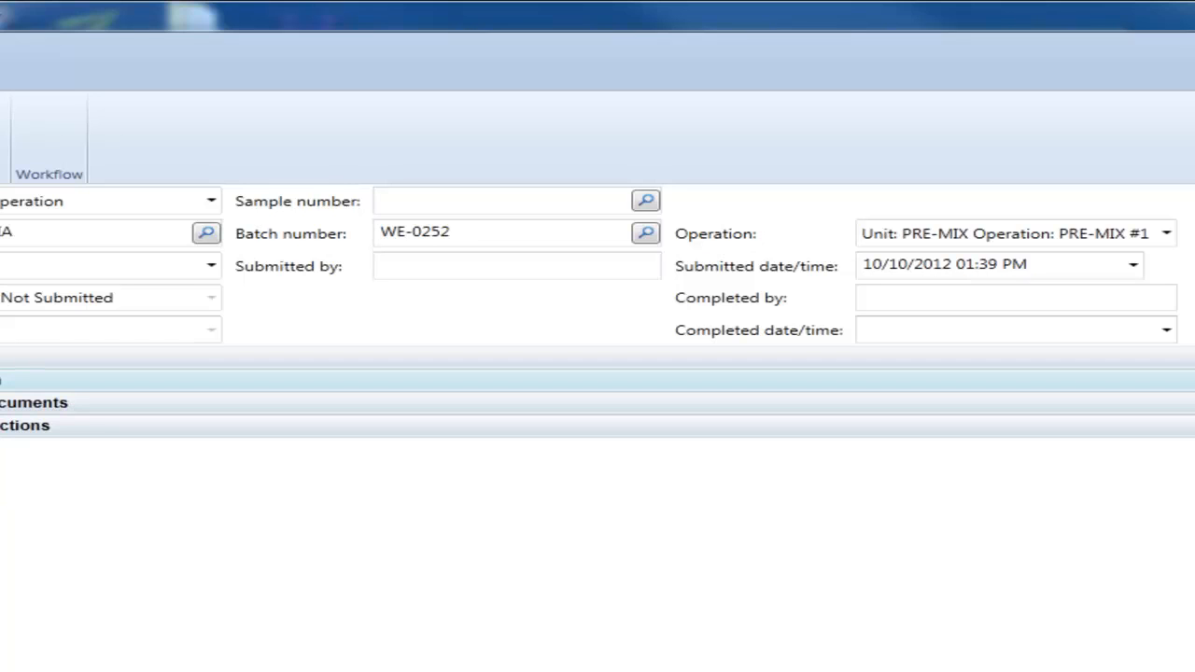
pyautogui.click(4, 402)
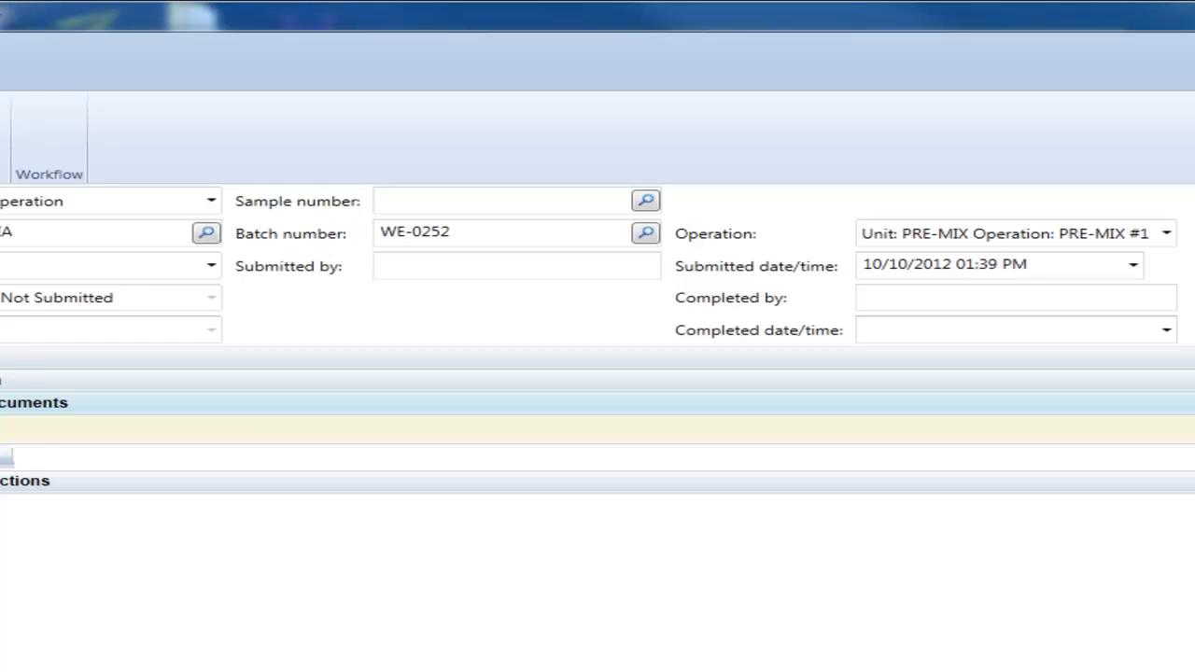
pyautogui.click(4, 402)
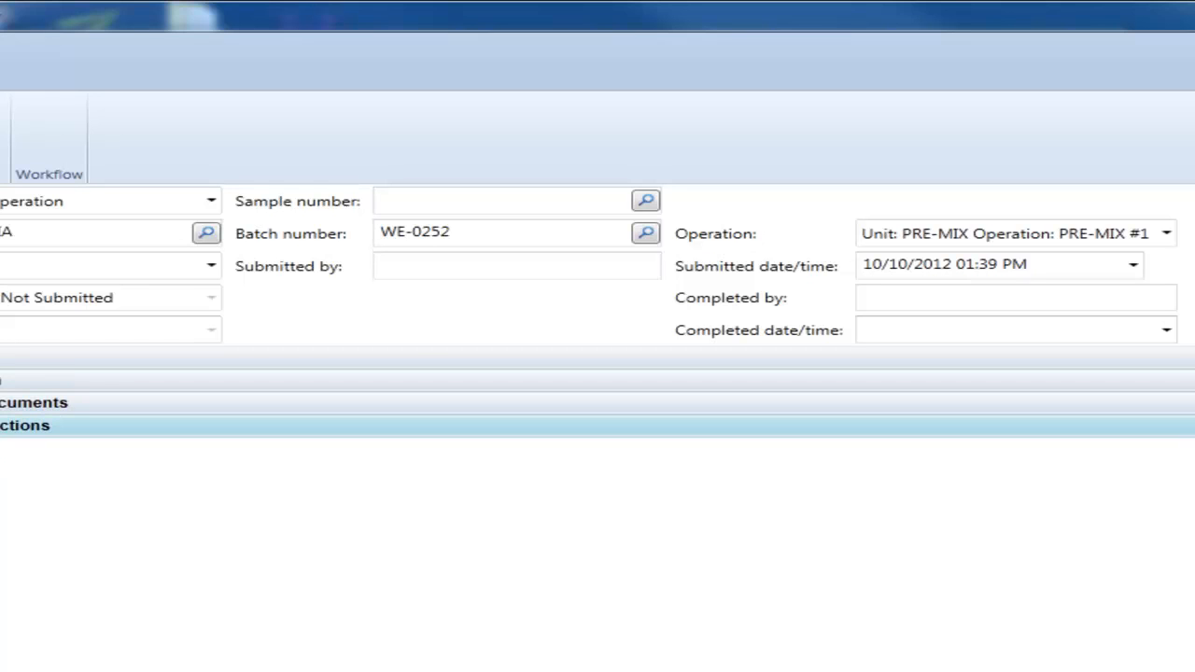
# - Add an Add Ingredient entry under Batch Corrective Actions with the corrective state Added to Sample
pyautogui.click(3, 424)
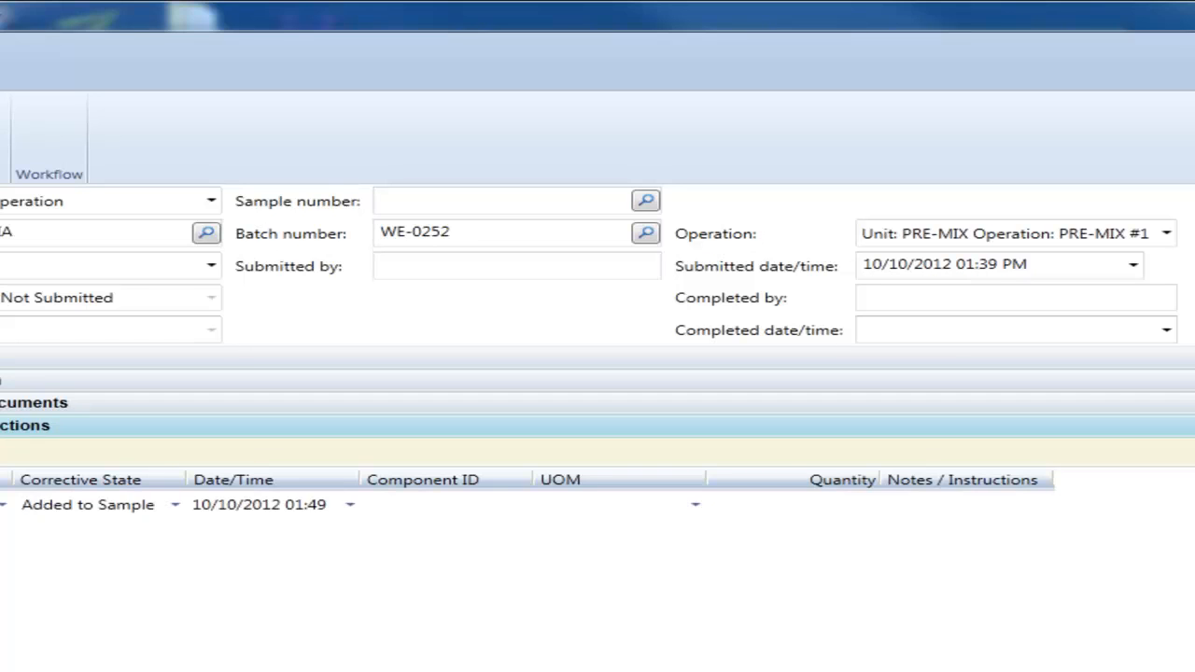
pyautogui.click(97, 513)
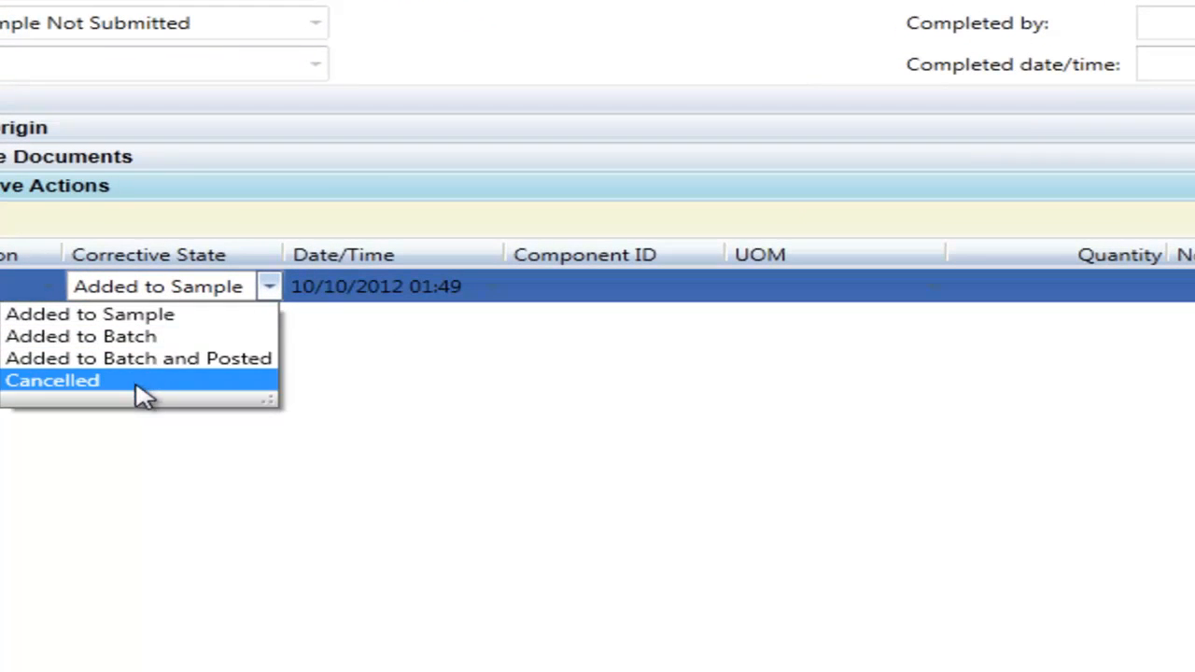
pyautogui.click(138, 316)
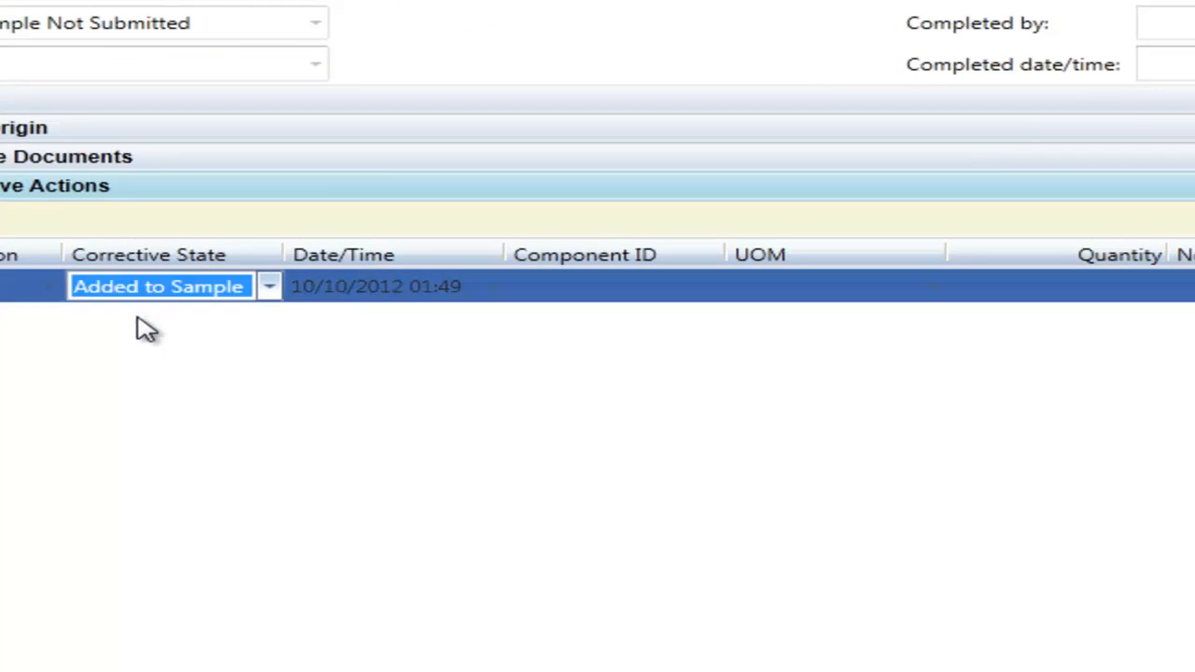
pyautogui.click(397, 295)
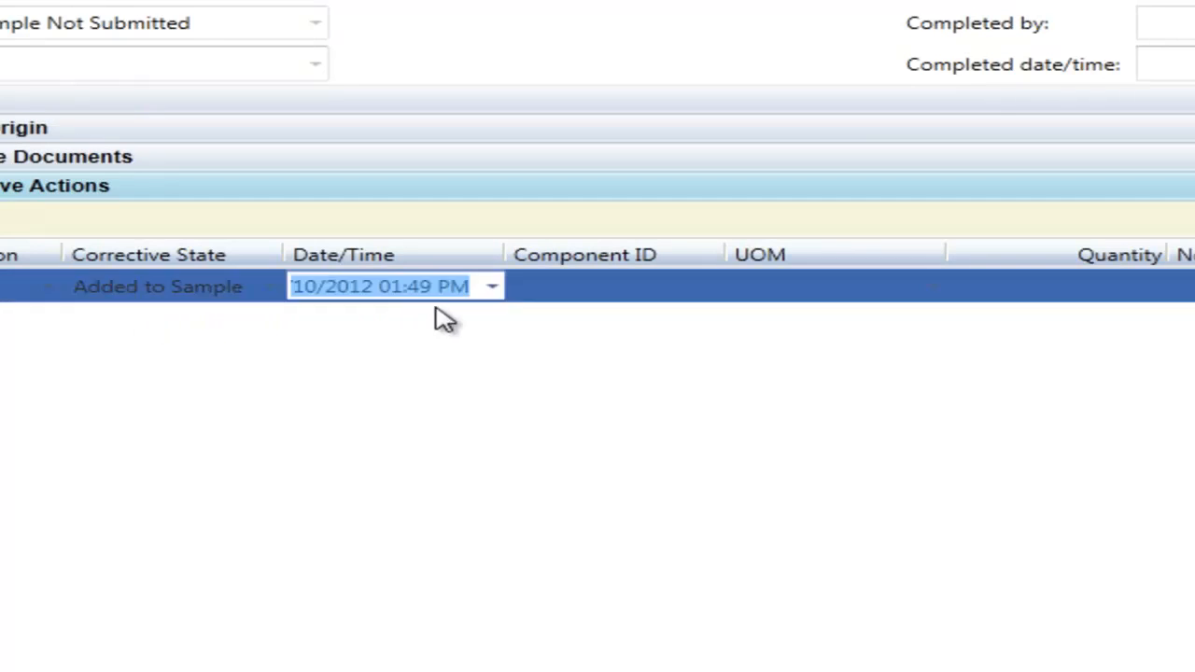
# - Search the components for ACID and assign Mercuric Acid, DC-RM03, to the corrective action
pyautogui.click(597, 297)
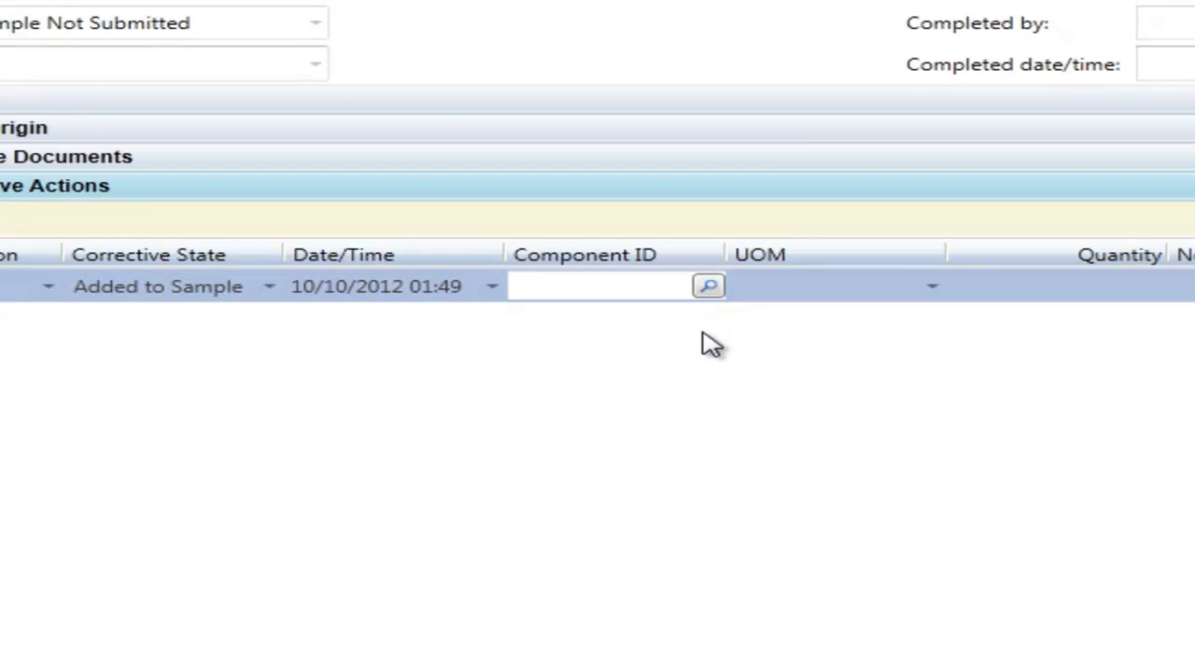
pyautogui.write('ACID')
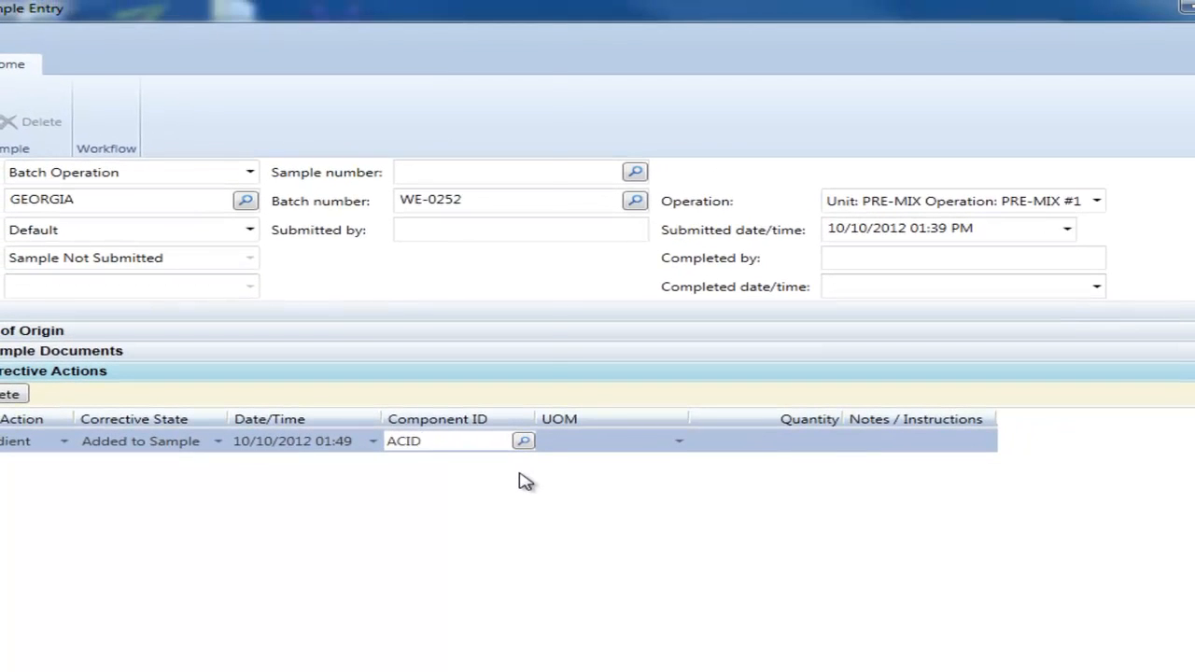
pyautogui.press('Return')
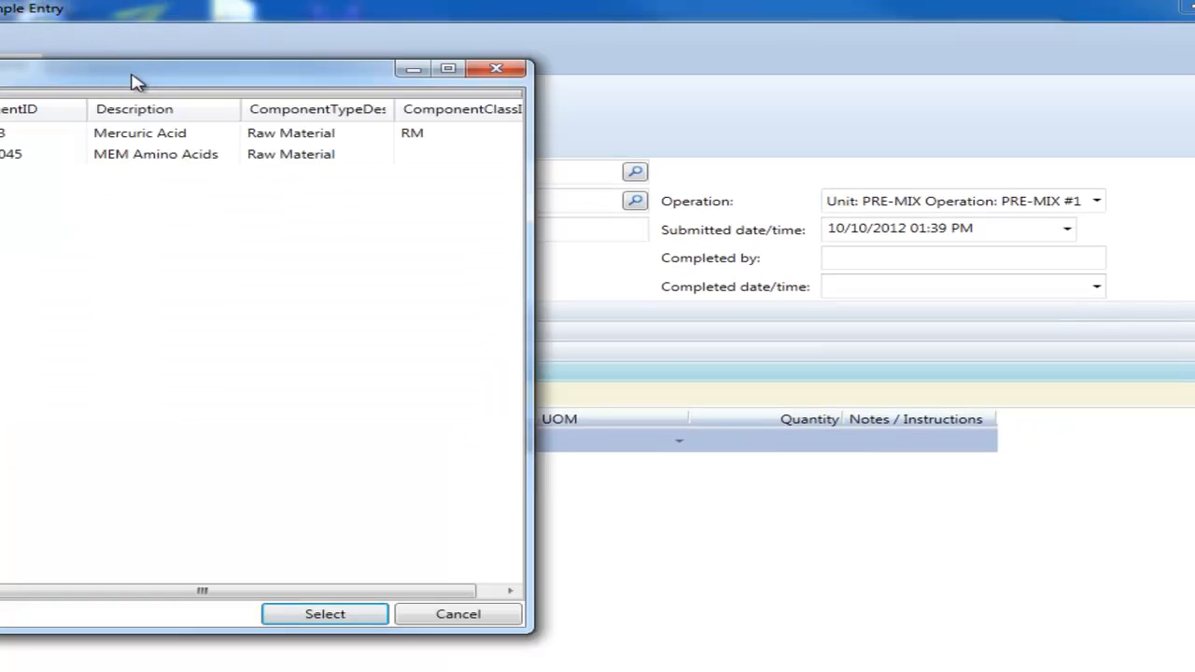
pyautogui.moveTo(131, 82); pyautogui.dragTo(447, 142)
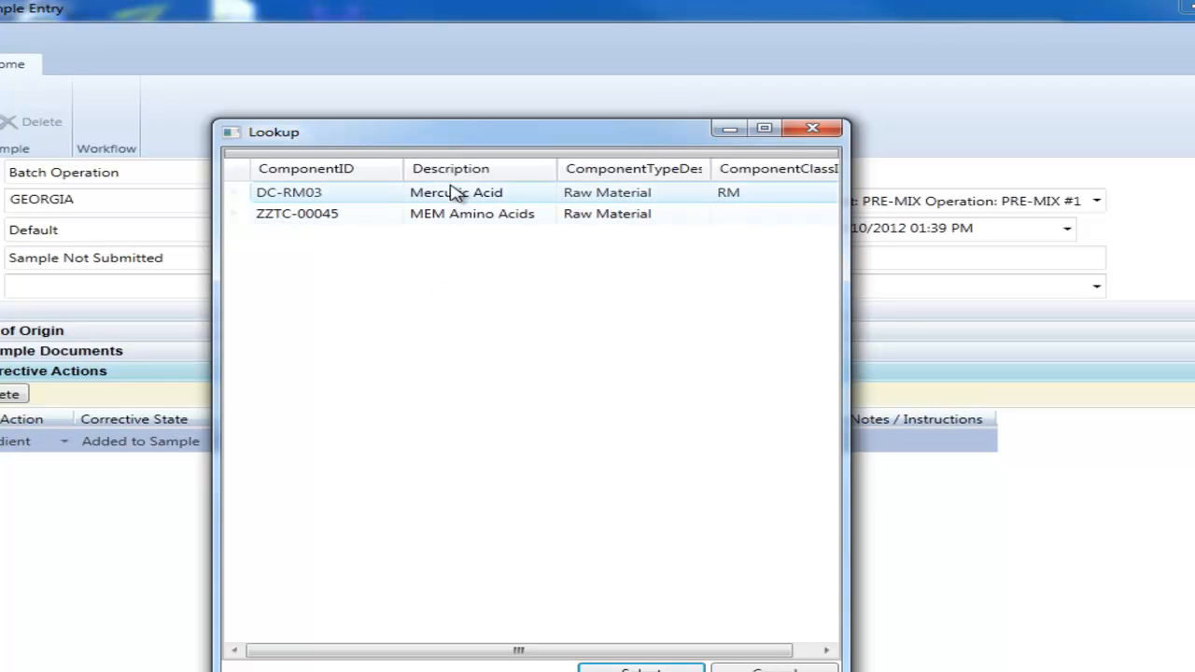
pyautogui.doubleClick(451, 199)
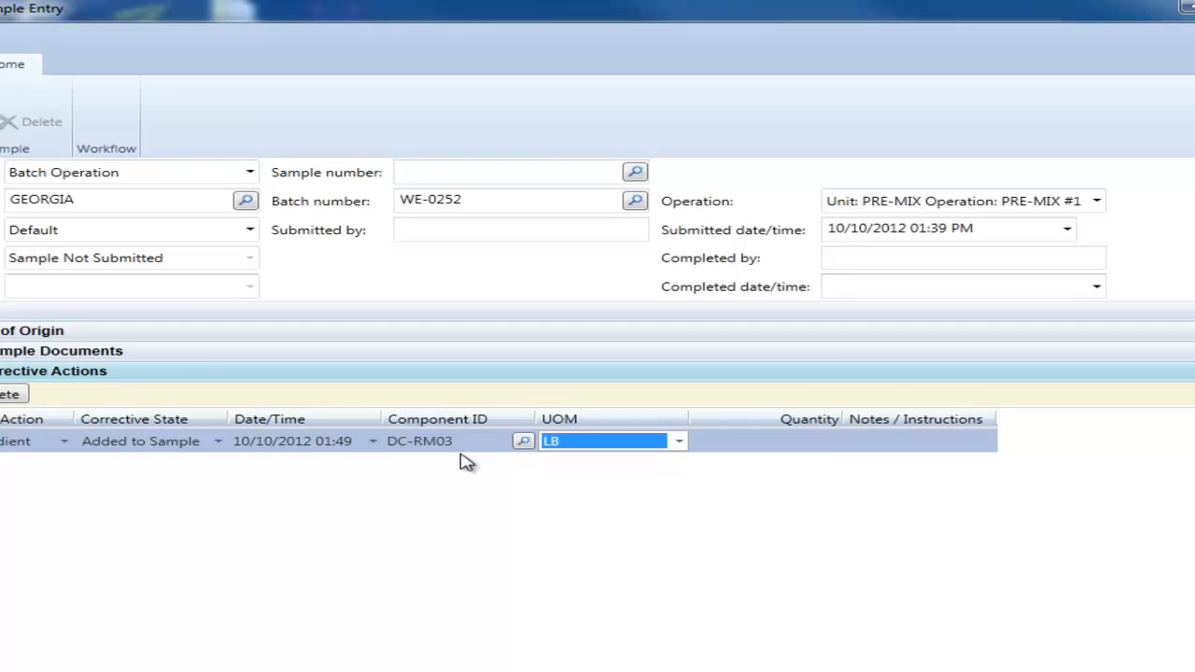
# - Set the corrective action's quantity to 10 LB and enter the note "Raise Ph"
pyautogui.press('Tab')
pyautogui.write('10')
pyautogui.press('Tab')
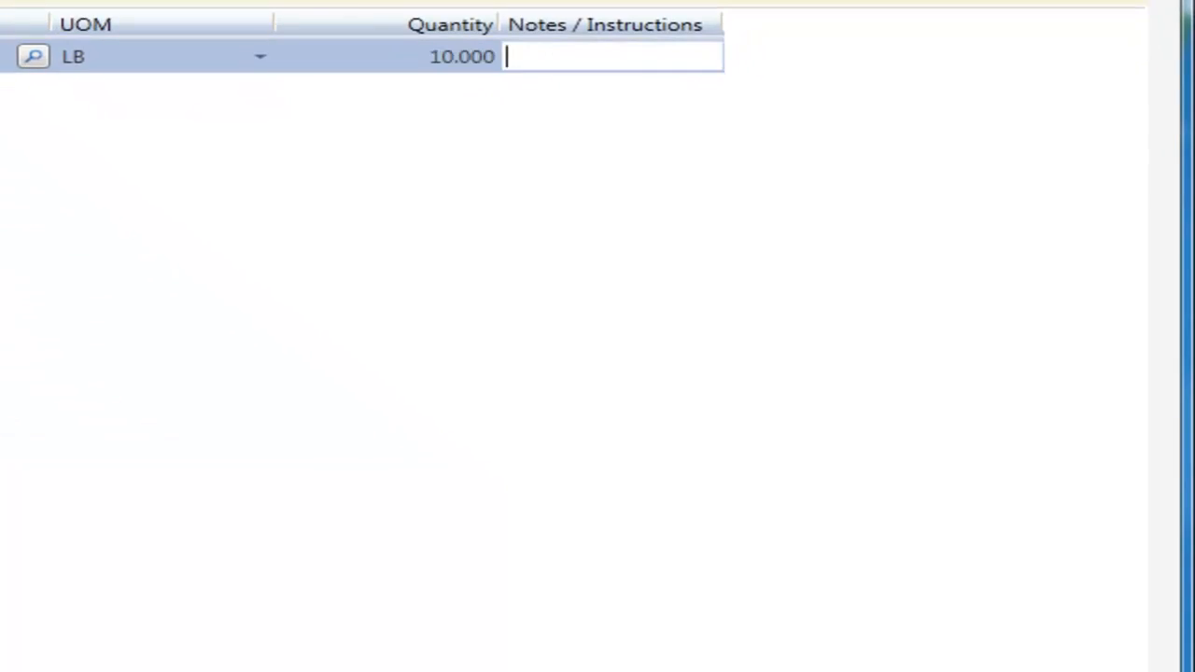
pyautogui.write('Raise Ph')
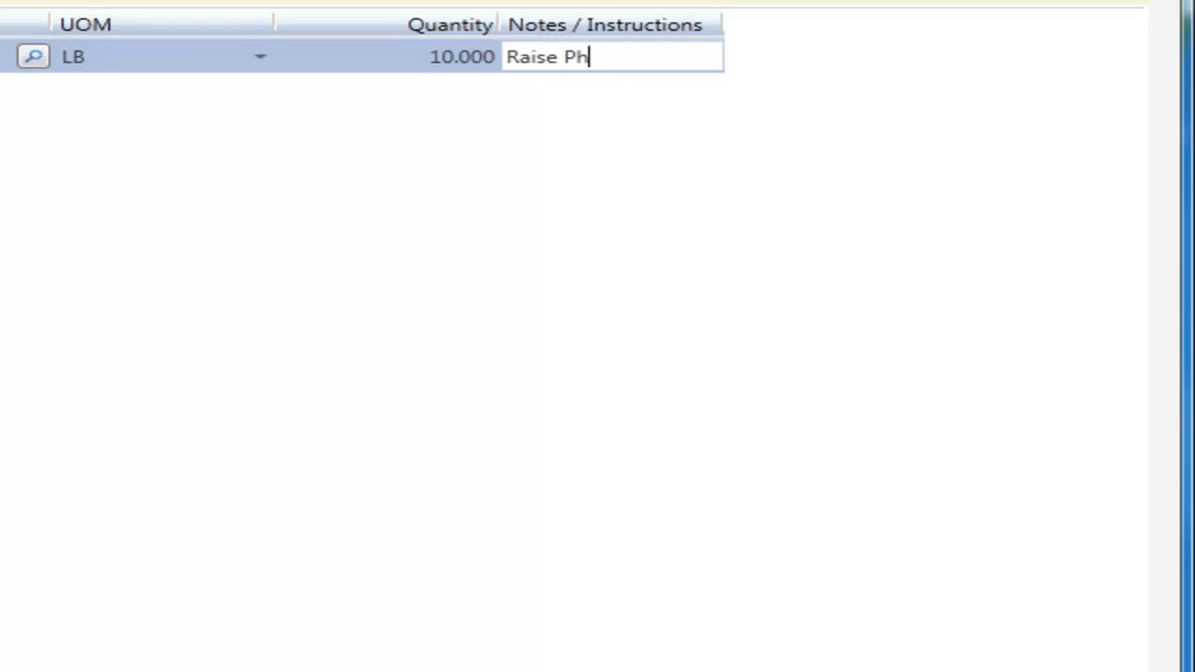
pyautogui.press('Return')
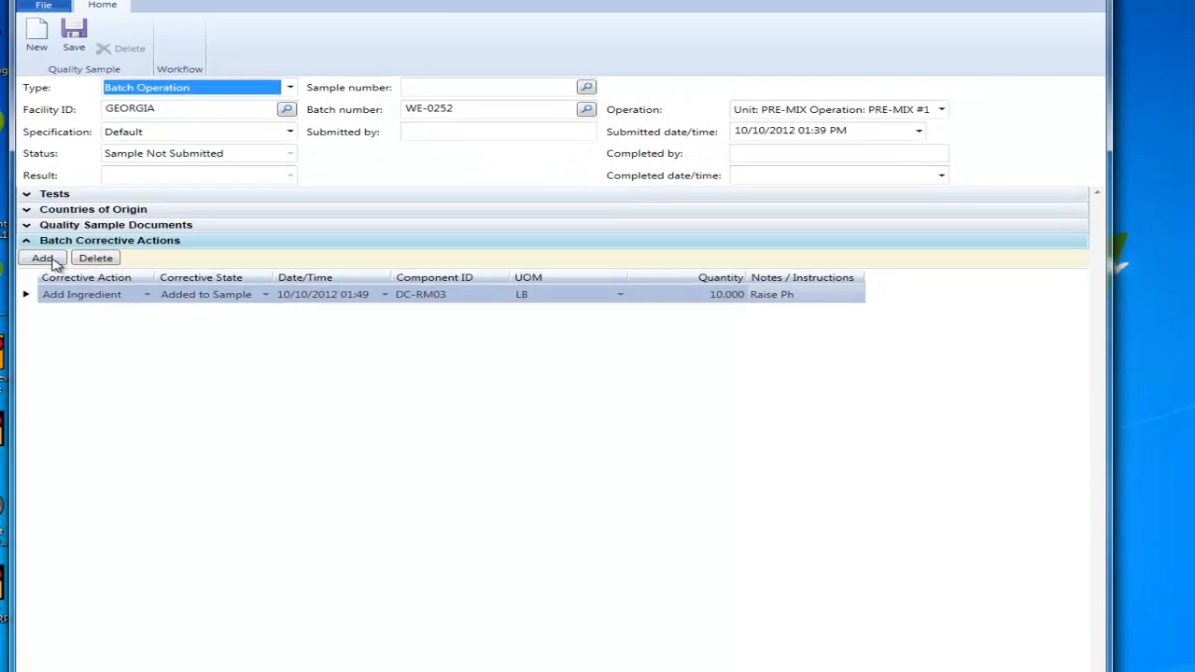
# - Add a second batch corrective action of type Instruction with the note "Mix slowly"
pyautogui.click(93, 274)
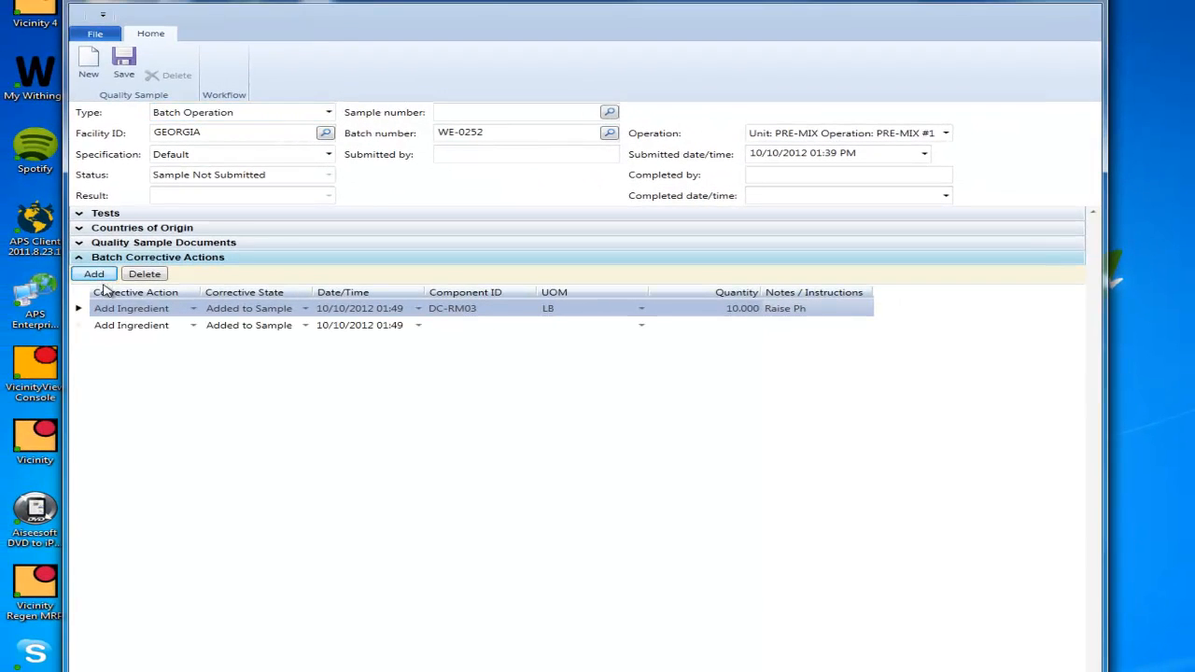
pyautogui.click(155, 328)
pyautogui.click(178, 349)
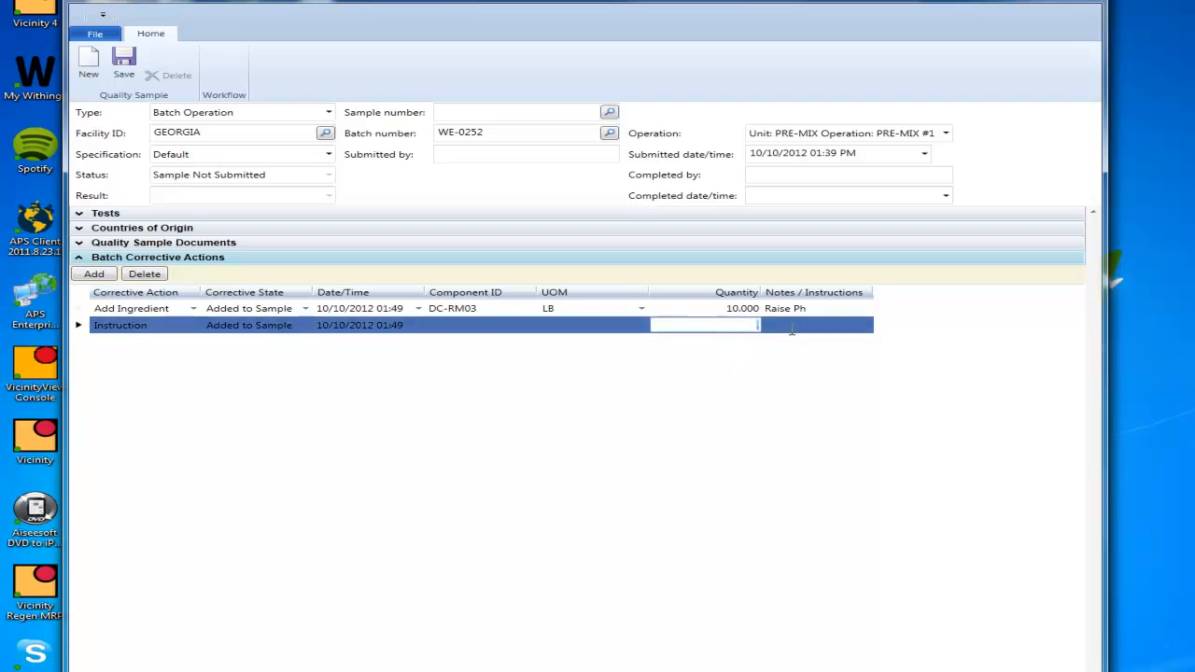
pyautogui.press('Tab')
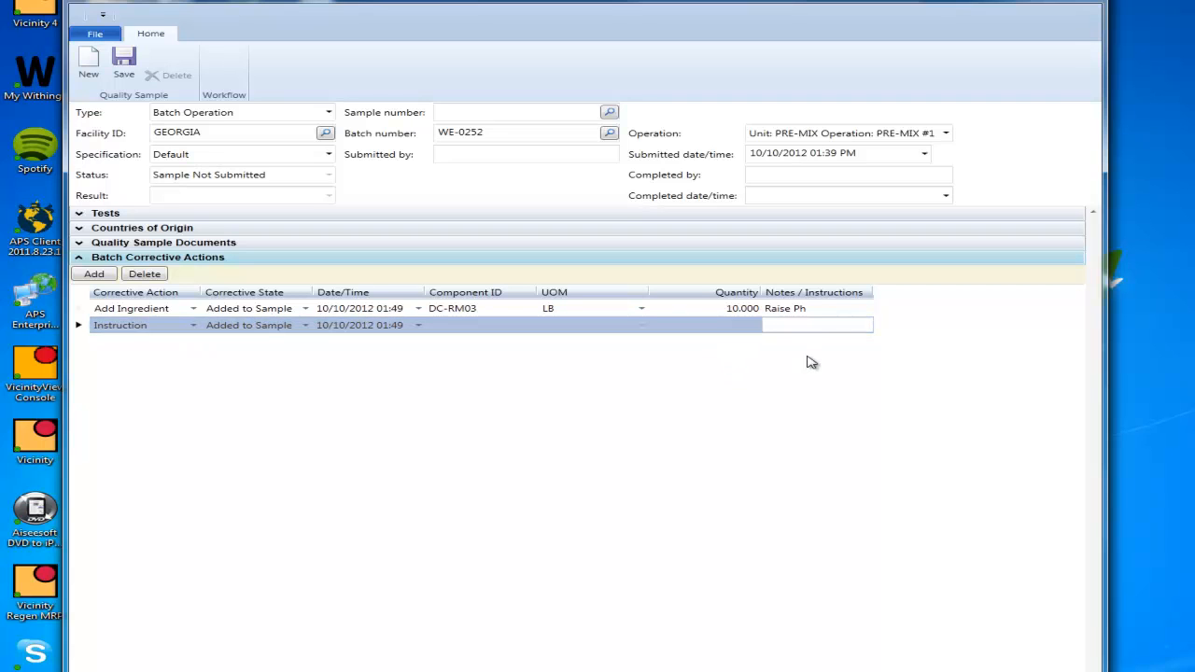
pyautogui.write('Mix slo')
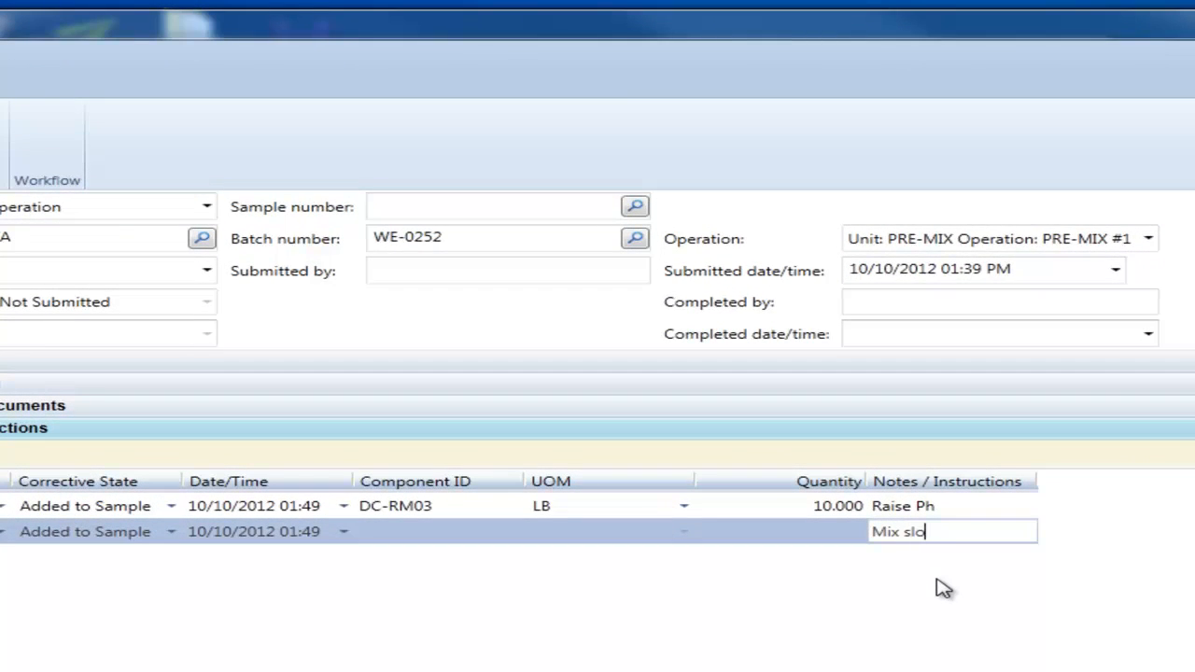
pyautogui.write('wly')
pyautogui.press('Tab')
pyautogui.click(921, 504)
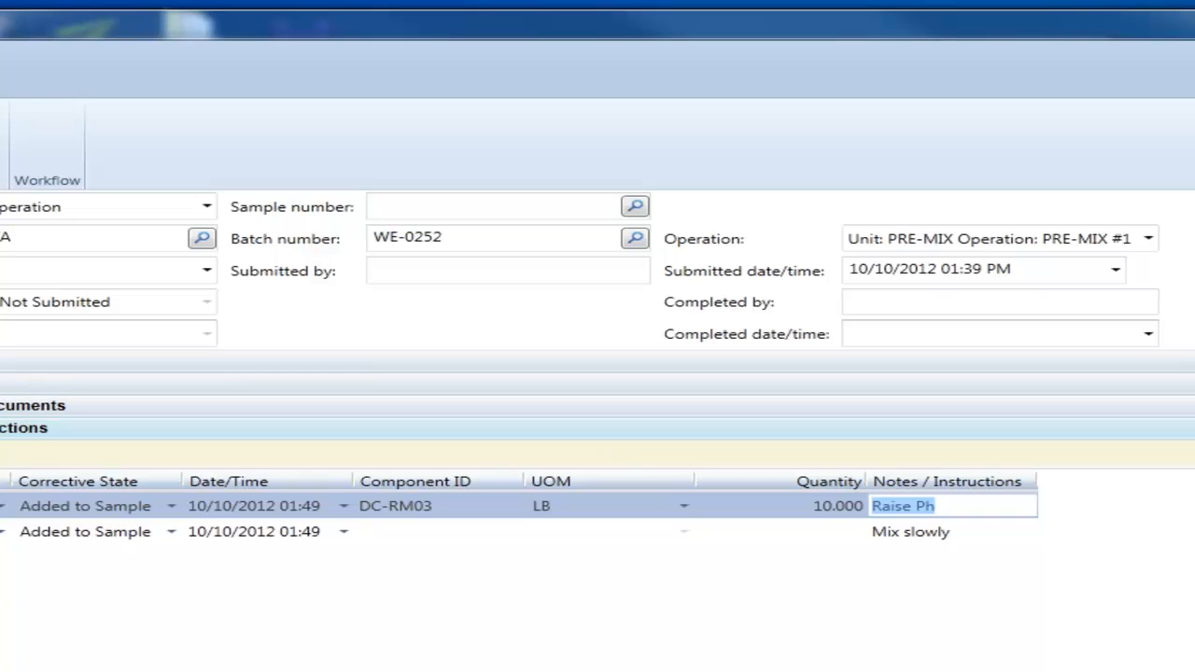
# - Collapse the Batch Corrective Actions section, and examine the saved sample's Tests section before collapsing it too
pyautogui.click(9, 428)
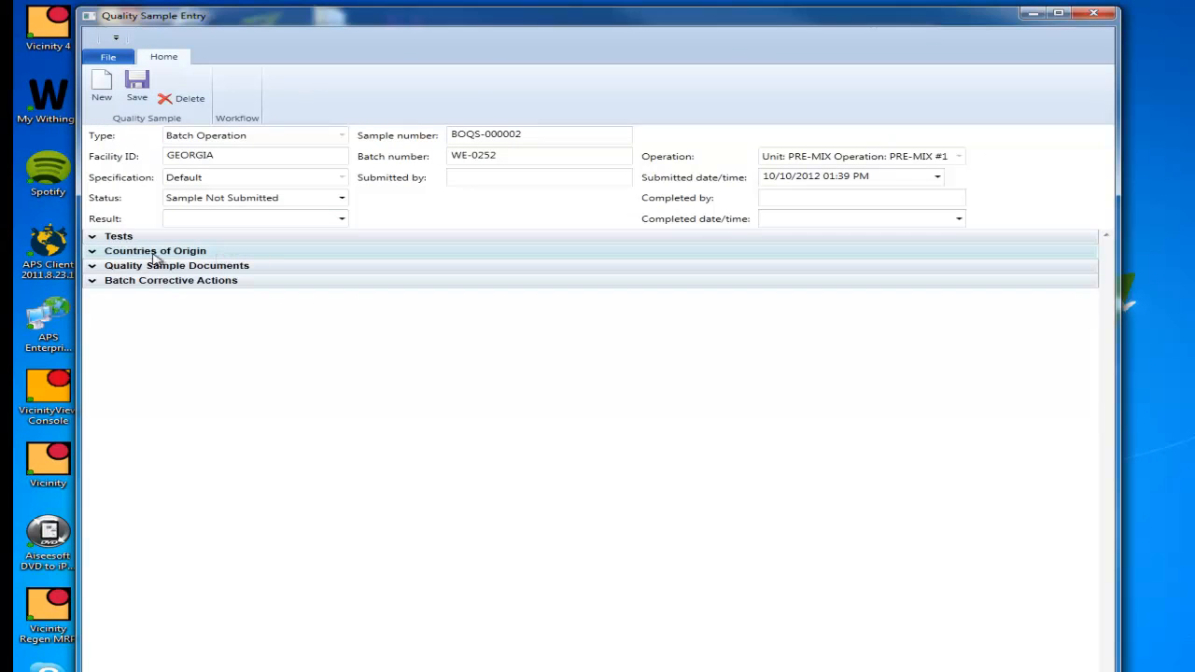
pyautogui.click(97, 241)
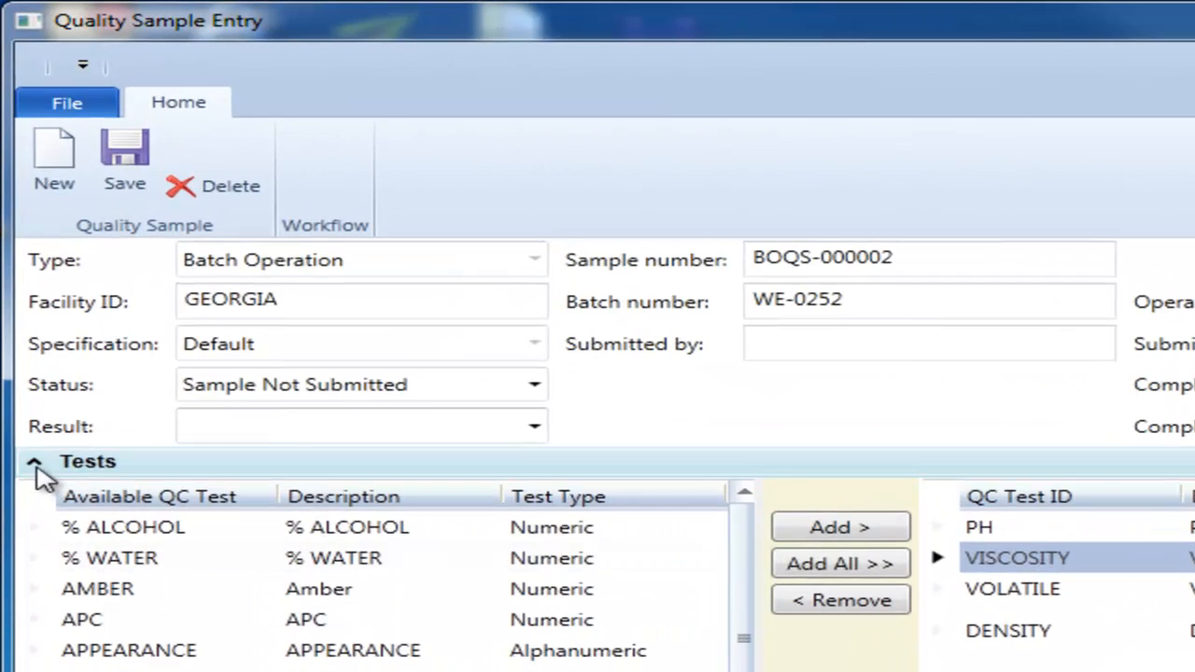
pyautogui.click(83, 268)
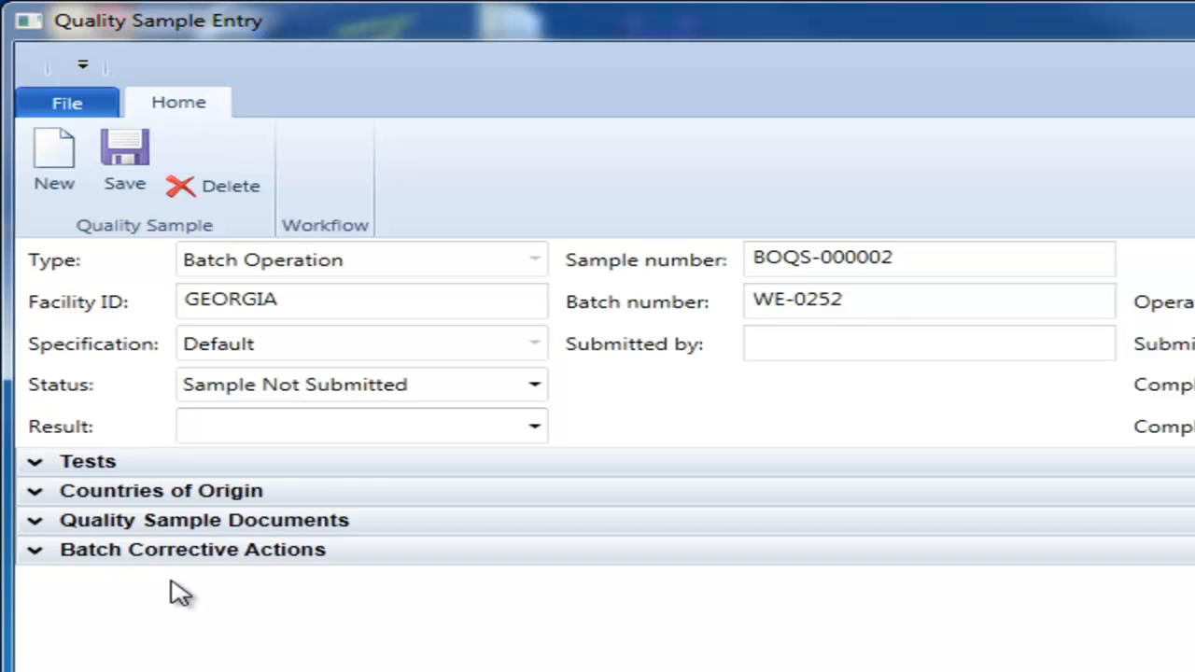
# - Start a new Batch Operation quality sample and assign it to the GEORGIA facility
pyautogui.click(50, 148)
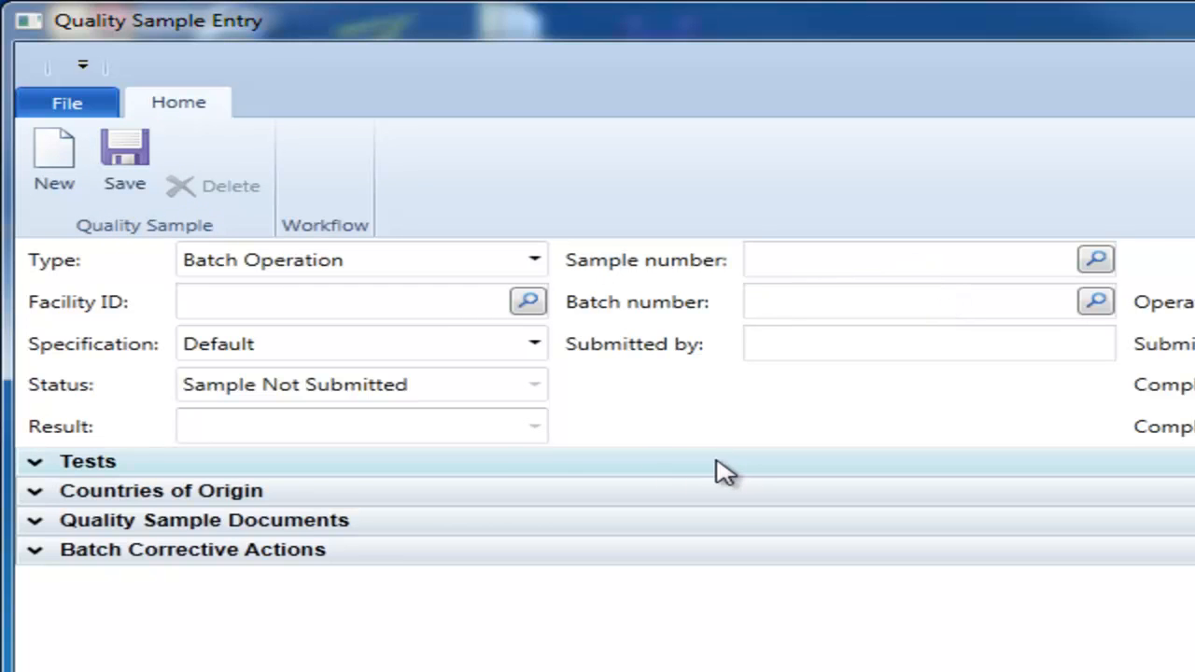
pyautogui.click(457, 301)
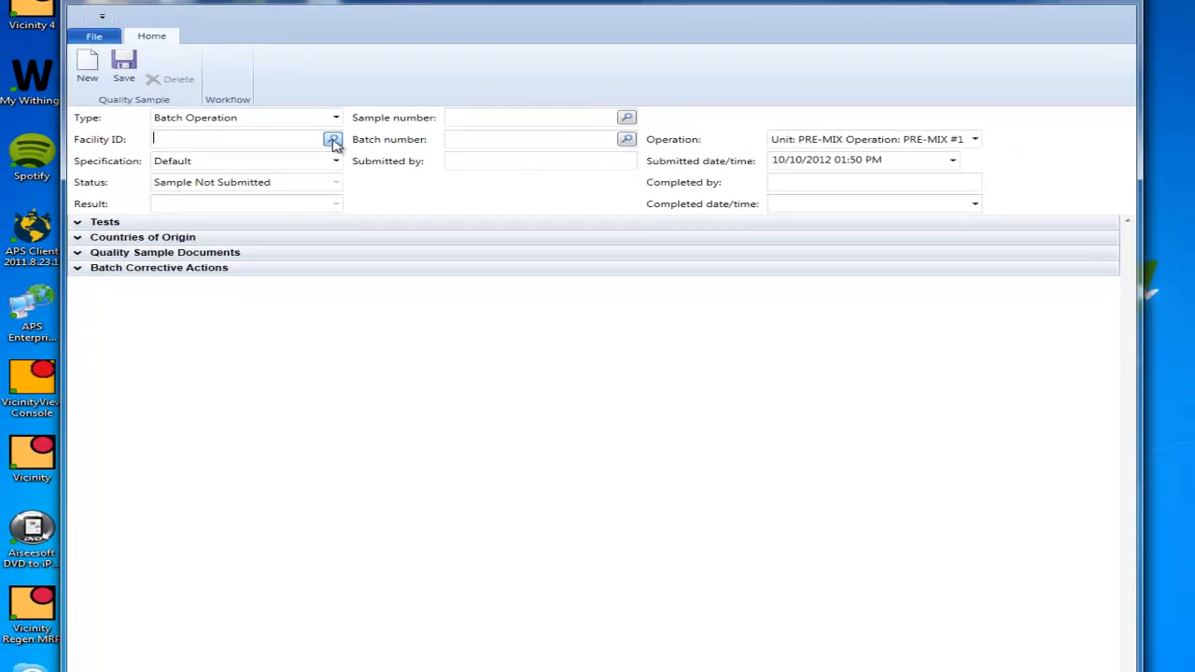
pyautogui.click(473, 258)
pyautogui.doubleClick(157, 138)
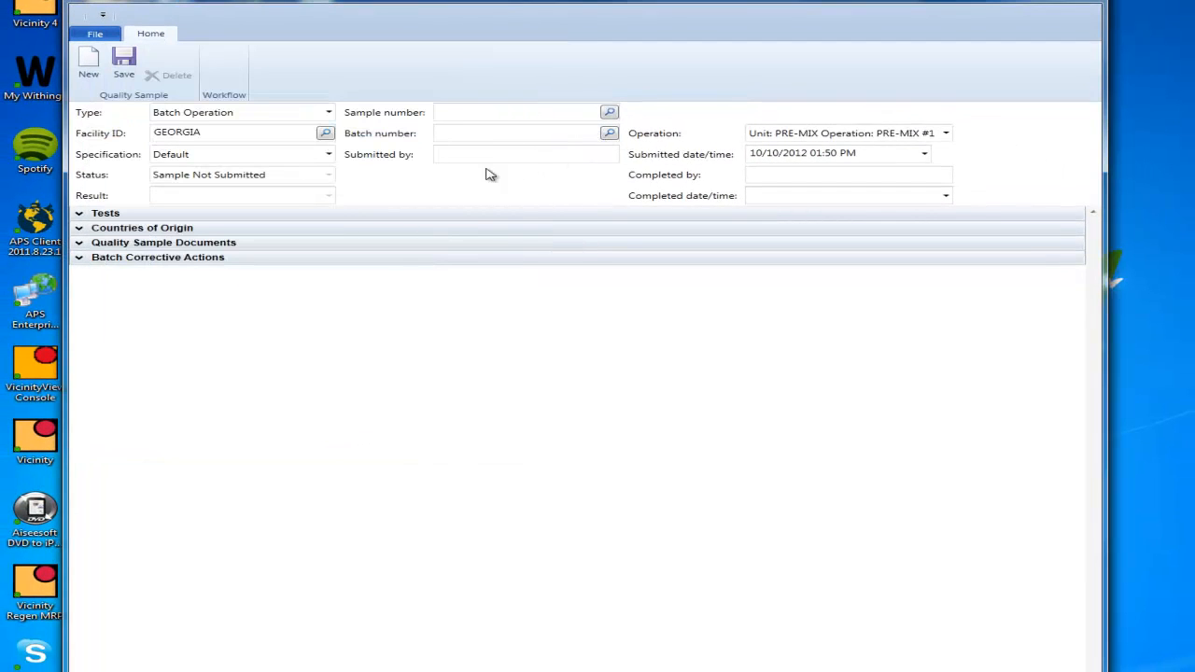
# - Assign batch WE-0252 with unit PRE-MIX and operation PRE-MIX #1 to the new sample, and save it
pyautogui.click(609, 135)
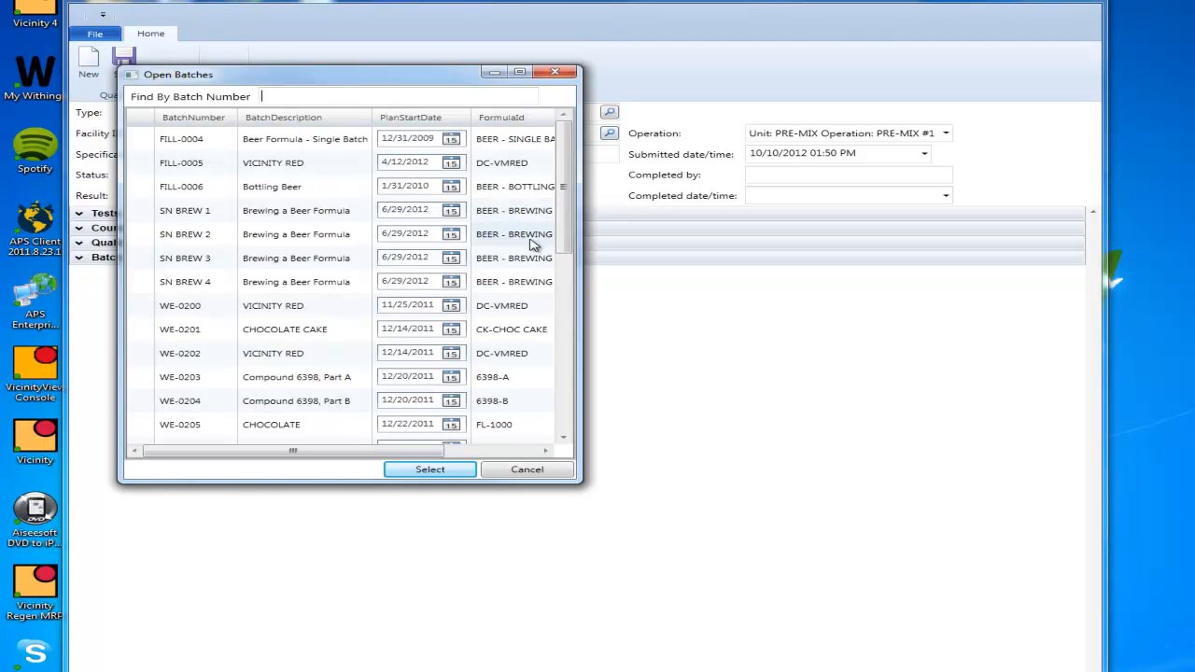
pyautogui.moveTo(564, 232); pyautogui.dragTo(573, 418)
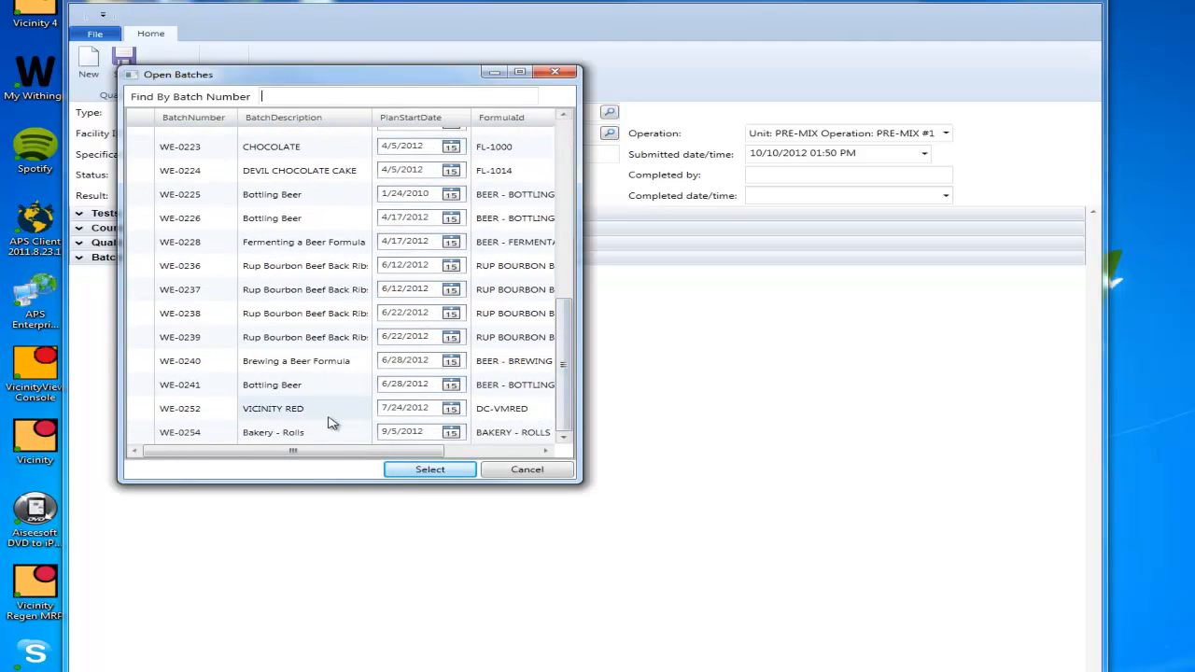
pyautogui.doubleClick(295, 416)
pyautogui.click(812, 133)
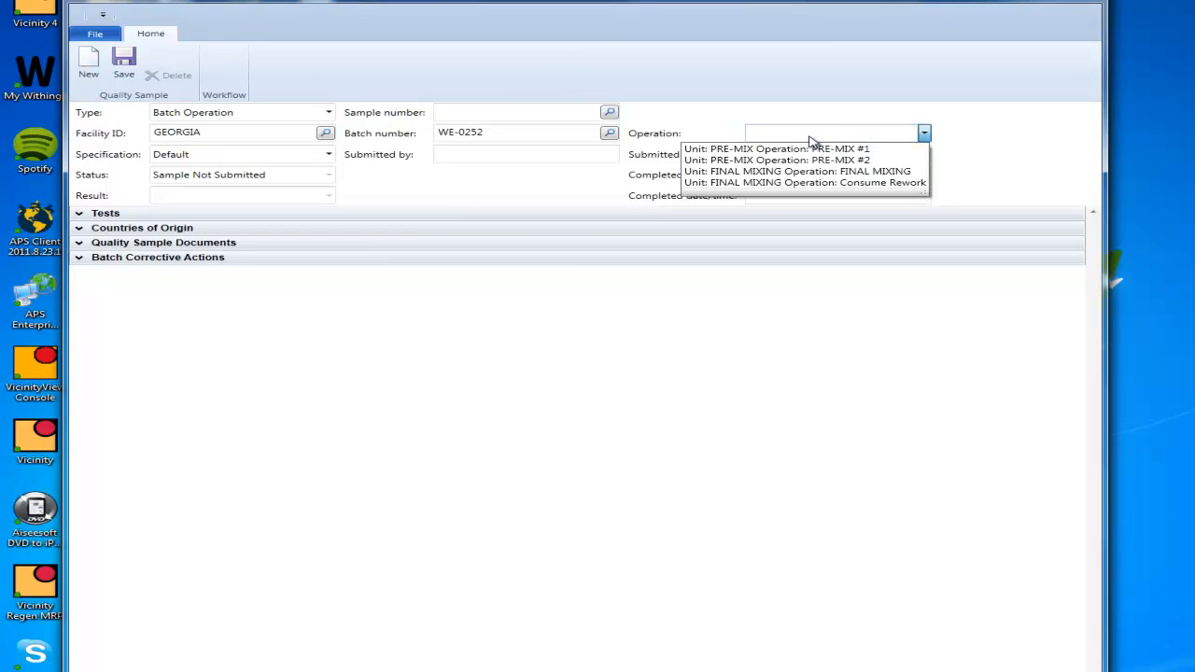
pyautogui.click(809, 147)
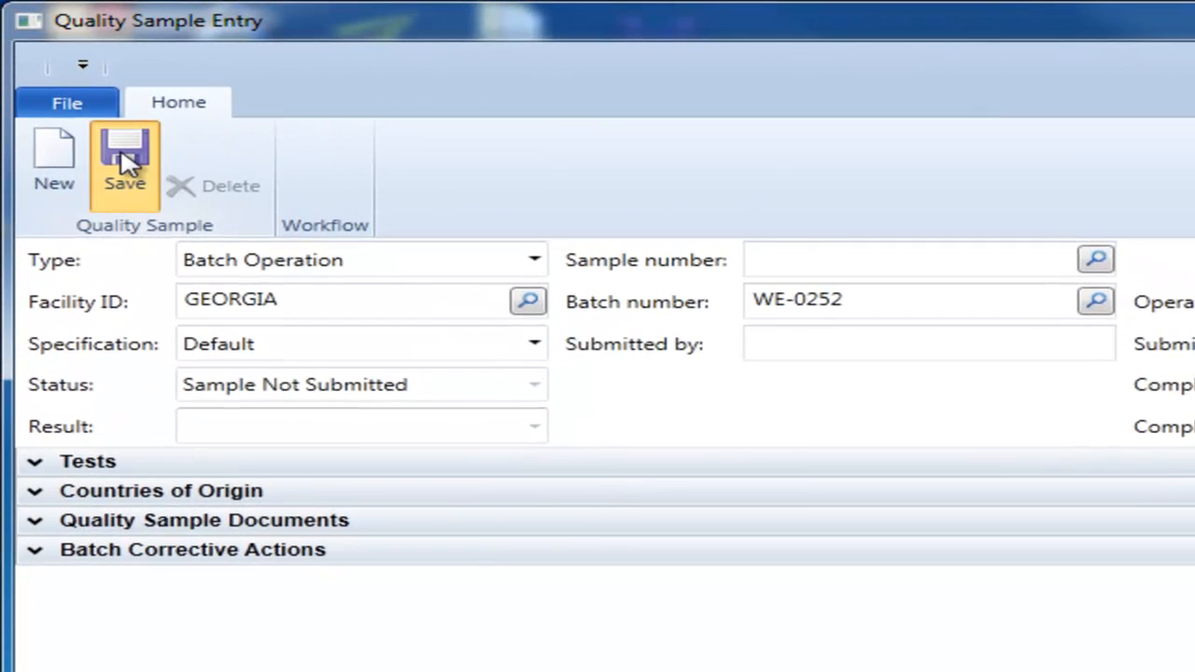
pyautogui.click(124, 158)
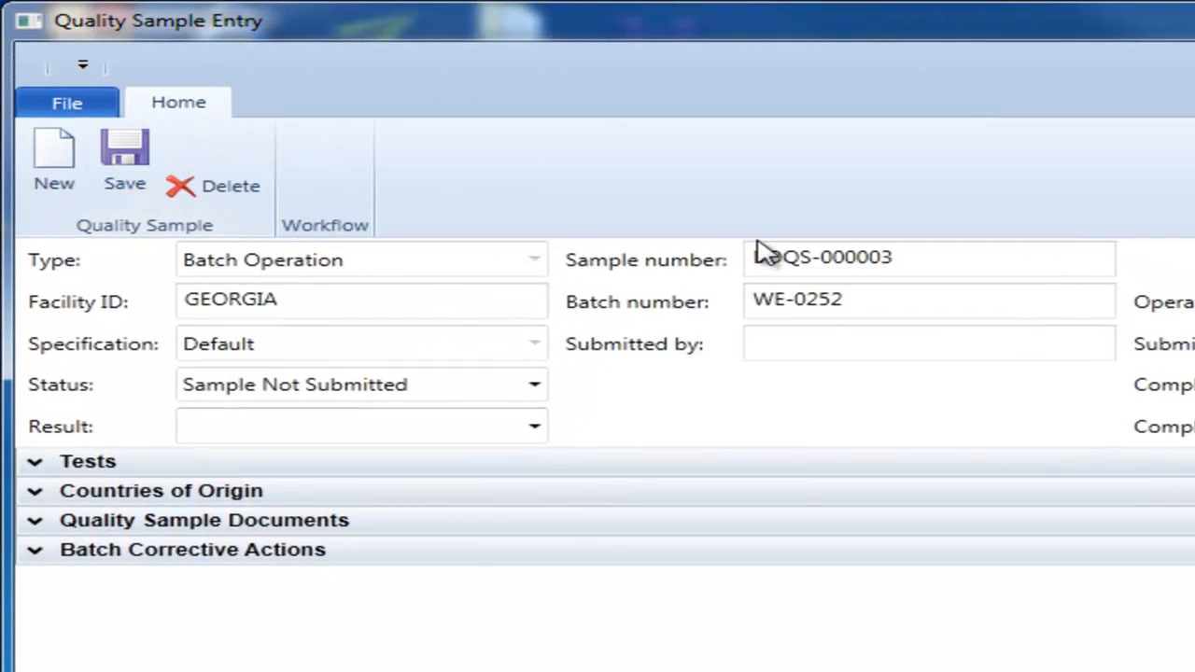